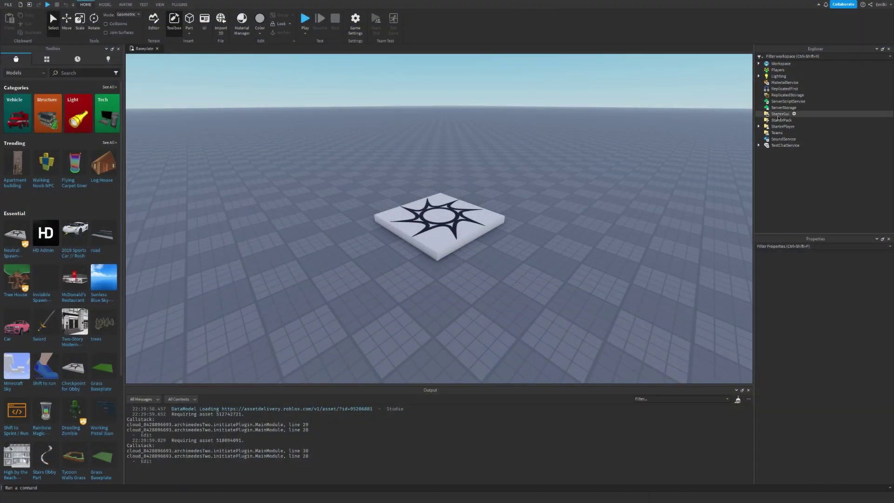
- Add a new ScreenGui under StarterGui and select it for editing
{"action": "left_click", "coordinate": [792, 115]}
{"action": "left_click", "coordinate": [794, 115]}
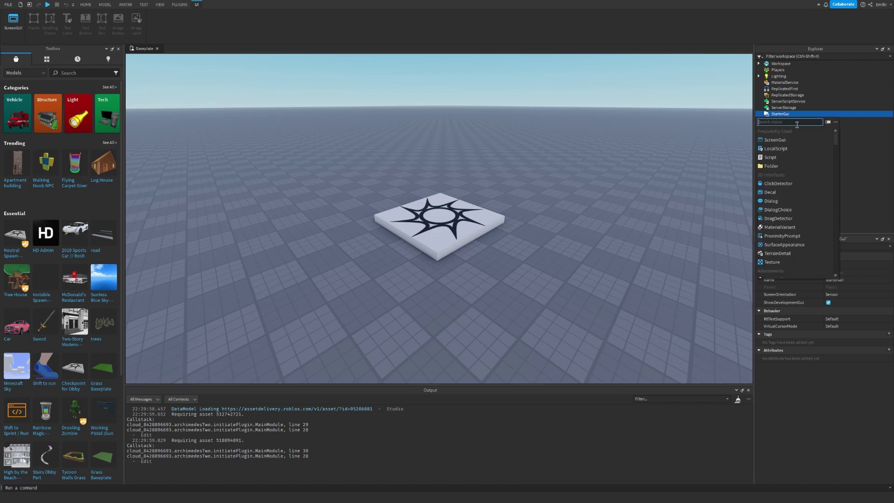
{"action": "left_click", "coordinate": [790, 125]}
{"action": "left_click", "coordinate": [788, 120]}
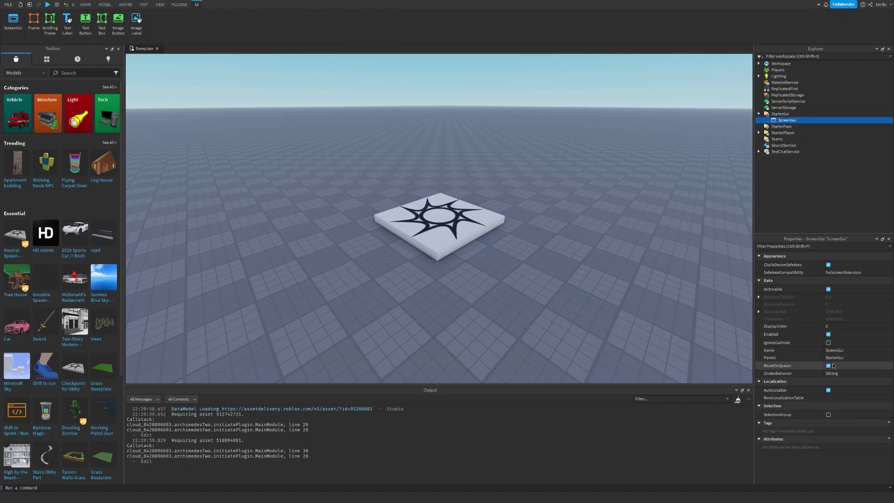
- Turn off ResetOnSpawn and rename the ScreenGui to TeamGui
{"action": "left_click", "coordinate": [828, 366]}
{"action": "left_click", "coordinate": [849, 351]}
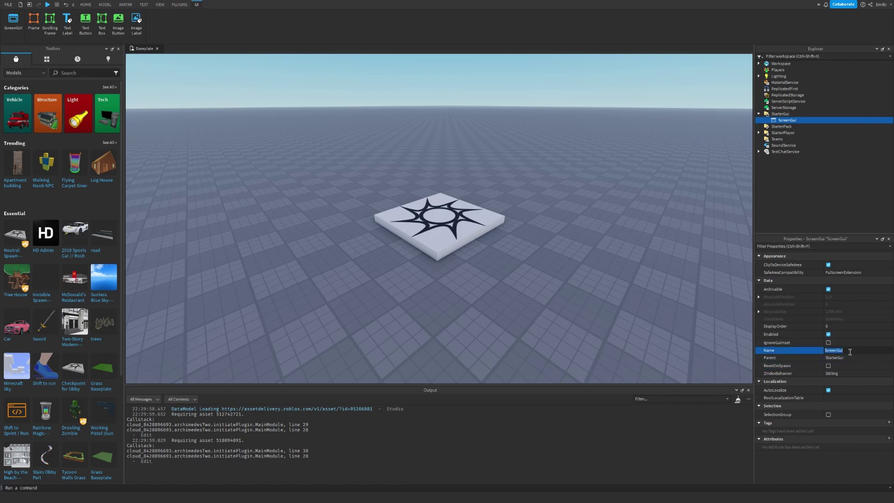
{"action": "type", "text": "I"}
{"action": "key", "text": "Return"}
- Add a CanvasGroup under TeamGui with BackgroundTransparency 1 and Size {1,0},{1,0}
{"action": "left_click", "coordinate": [791, 121]}
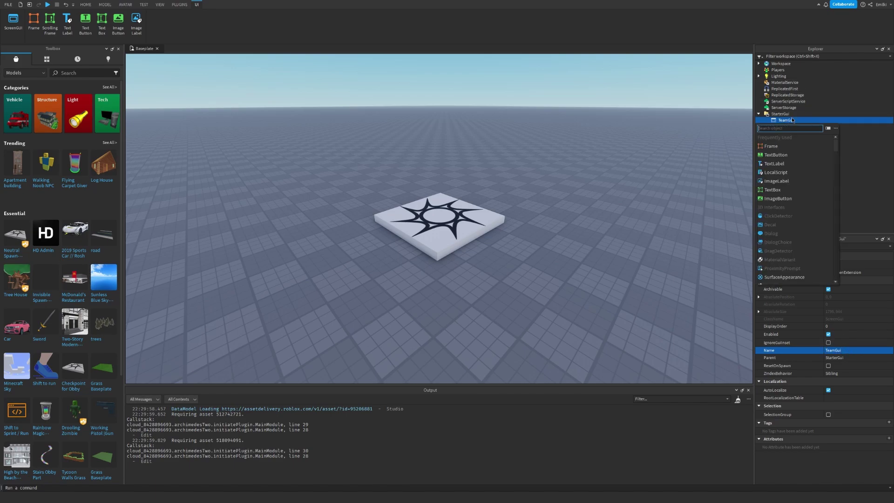
{"action": "type", "text": "canvas"}
{"action": "key", "text": "Return"}
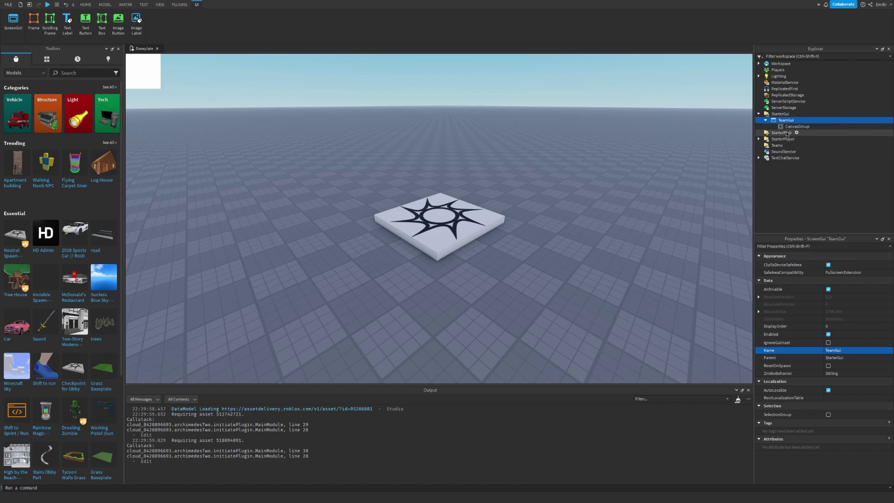
{"action": "left_click", "coordinate": [830, 357]}
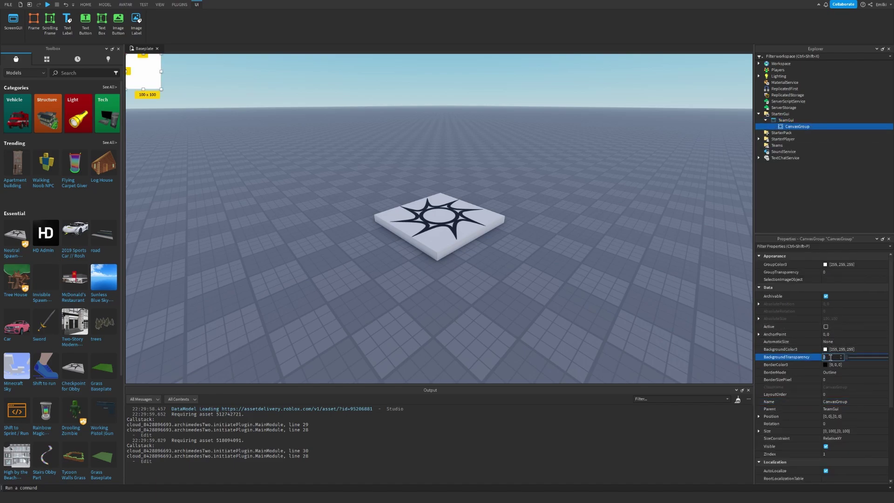
{"action": "type", "text": "1"}
{"action": "key", "text": "Return"}
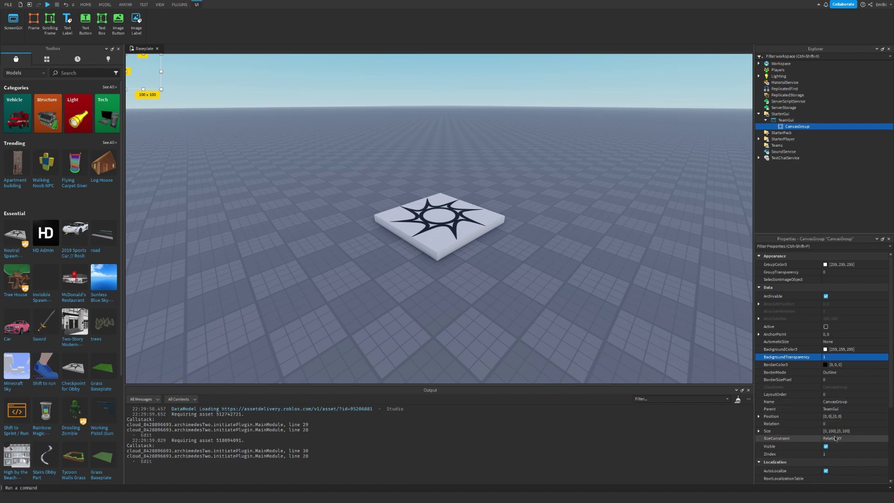
{"action": "left_click", "coordinate": [843, 432]}
{"action": "type", "text": "1,0,1,0"}
{"action": "key", "text": "Return"}
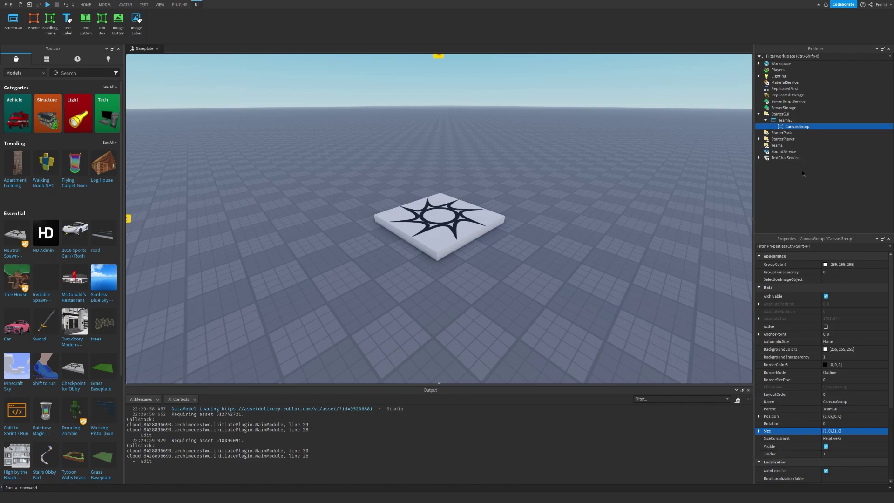
- Add a Frame in the CanvasGroup with AnchorPoint 0.5,0.5 and Size {0.35,0},{0.3,0}
{"action": "left_click", "coordinate": [814, 127]}
{"action": "left_click", "coordinate": [792, 144]}
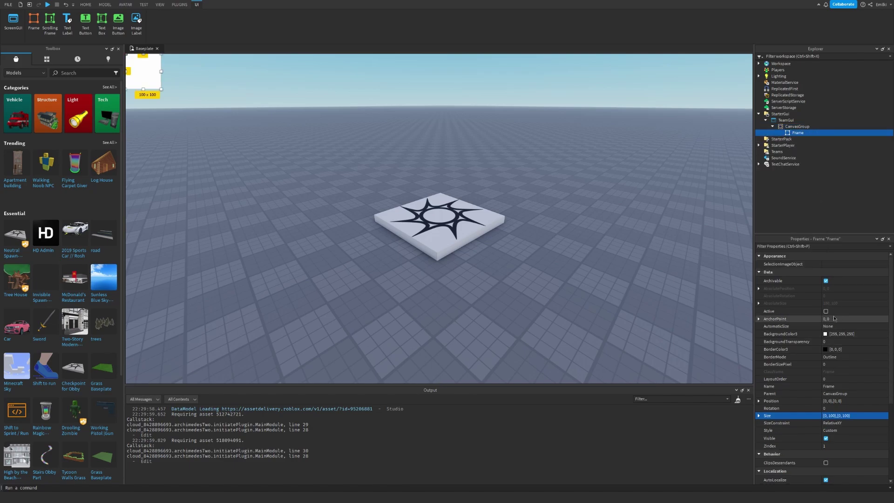
{"action": "left_click", "coordinate": [835, 318]}
{"action": "key", "text": "Return"}
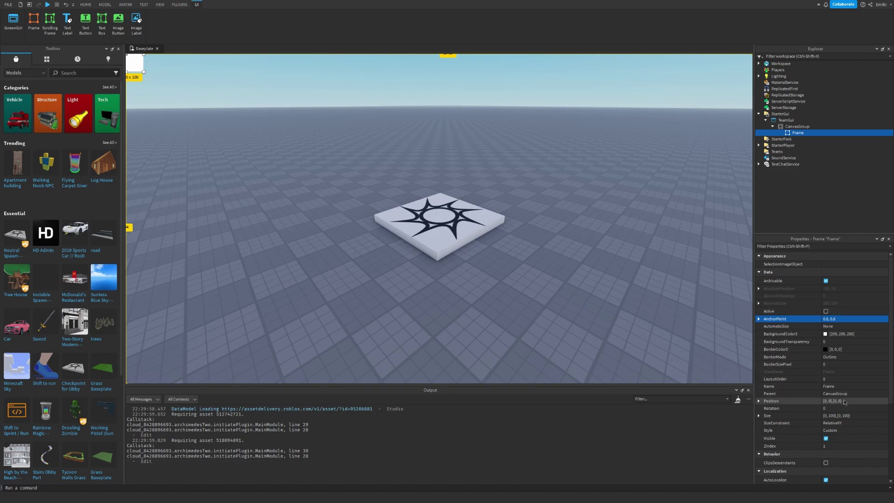
{"action": "left_click", "coordinate": [840, 415]}
{"action": "type", "text": "{0"}
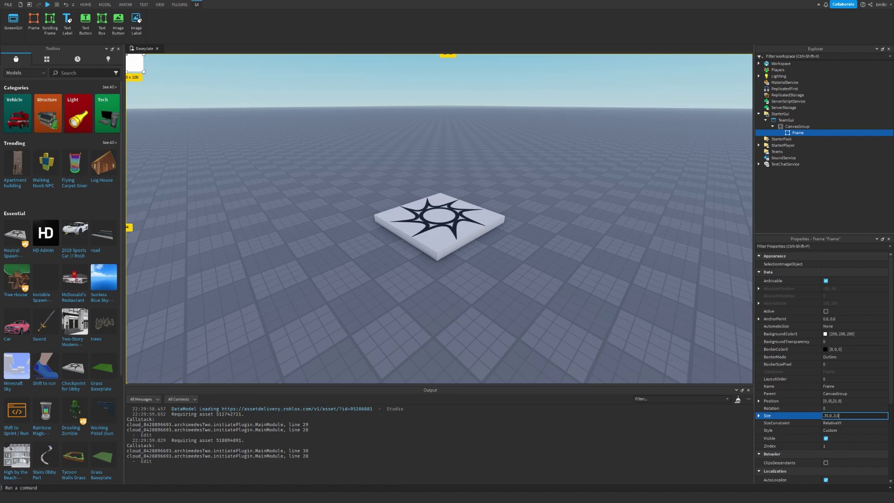
{"action": "key", "text": "Return"}
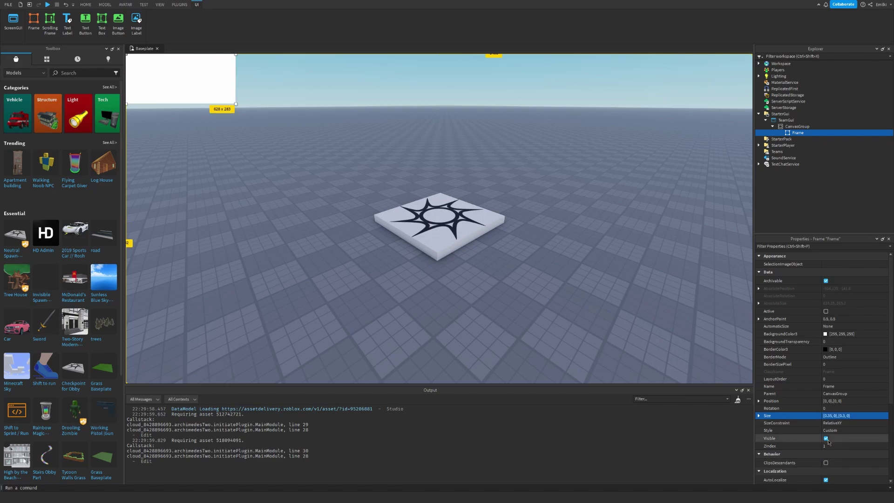
- Hide the Frame and centre it at Position {0.5,0},{0.5,0}
{"action": "left_click", "coordinate": [826, 439]}
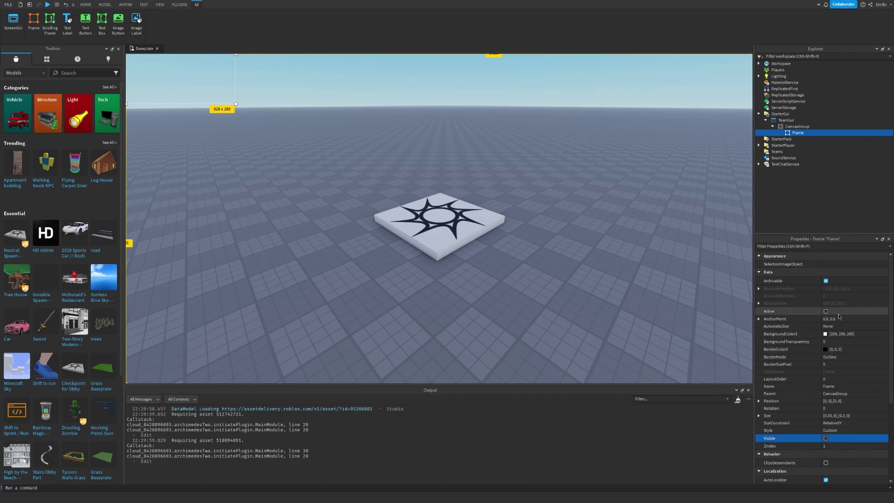
{"action": "left_click", "coordinate": [845, 399]}
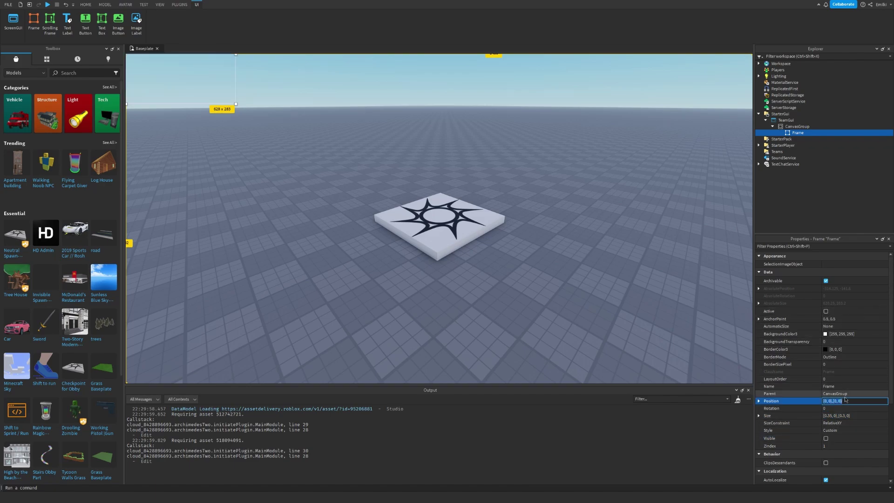
{"action": "type", "text": ".5,0,.5"}
{"action": "key", "text": "Return"}
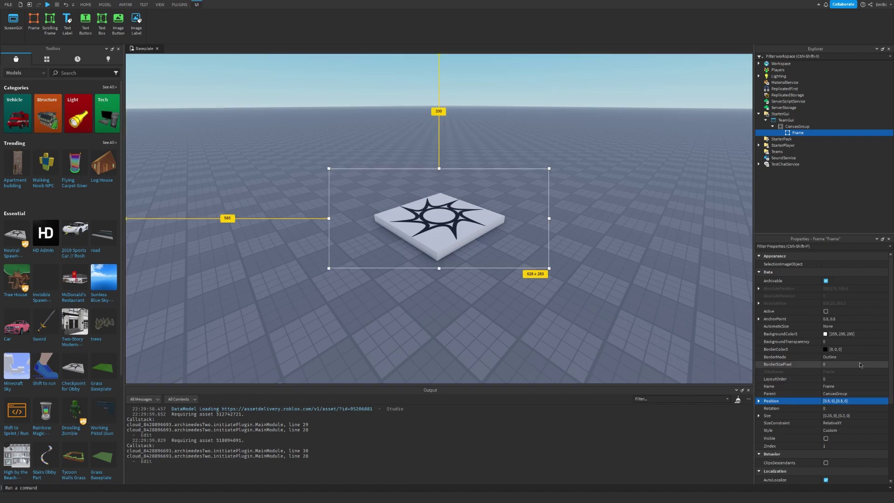
- Add a UIListLayout inside the Frame with Padding 0.05,0
{"action": "left_click", "coordinate": [808, 132]}
{"action": "type", "text": "uil"}
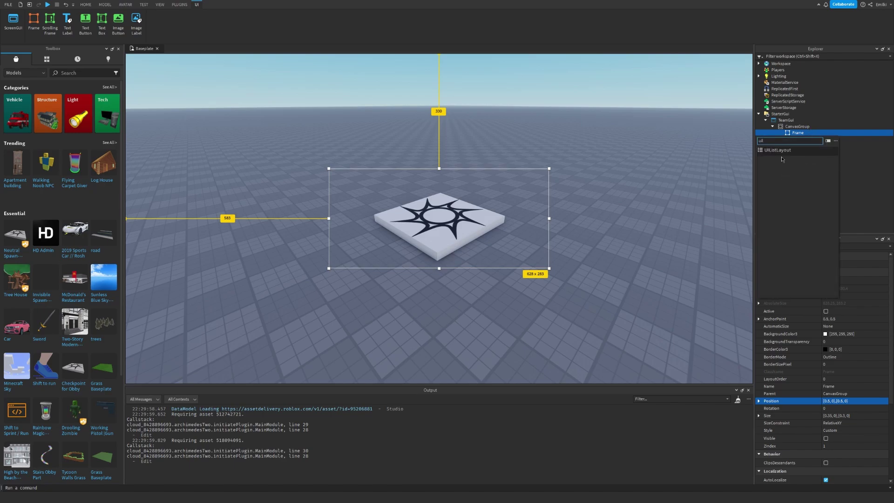
{"action": "left_click", "coordinate": [782, 151]}
{"action": "left_click", "coordinate": [851, 265]}
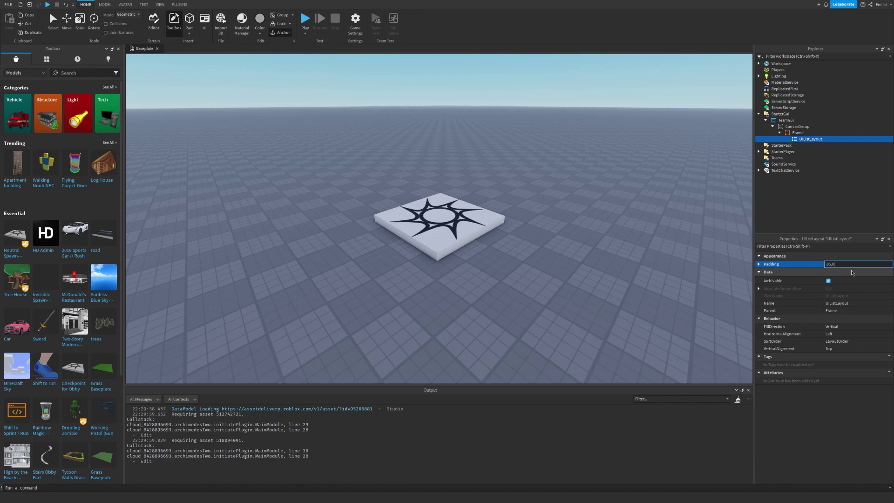
{"action": "type", "text": "0.05"}
{"action": "key", "text": "Return"}
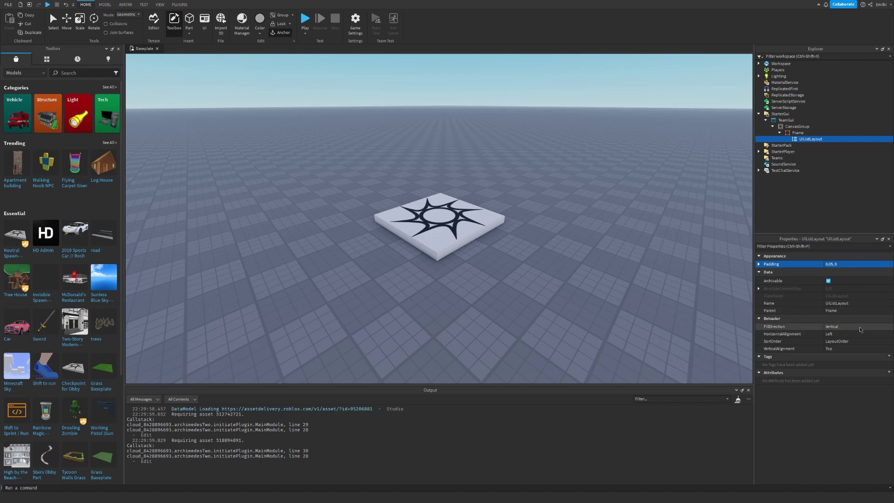
- Set the layout's FillDirection to Horizontal and HorizontalAlignment to Center
{"action": "left_click", "coordinate": [860, 327]}
{"action": "left_click", "coordinate": [838, 333]}
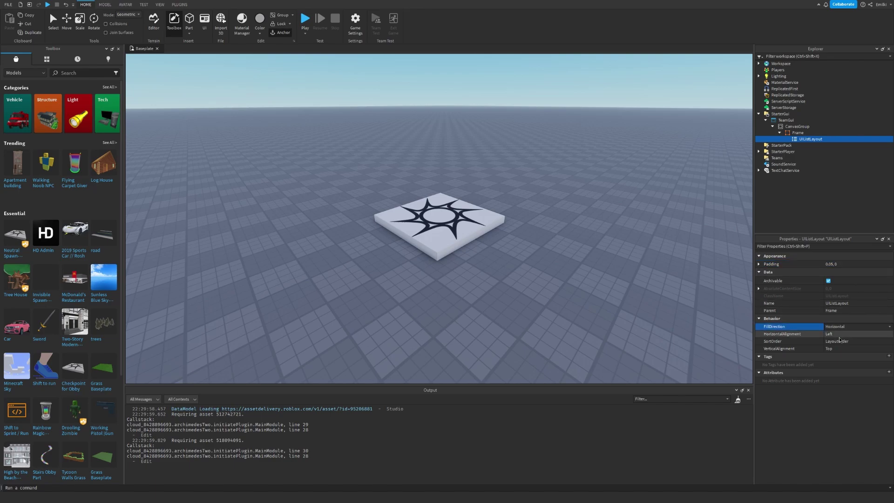
{"action": "left_click", "coordinate": [837, 334]}
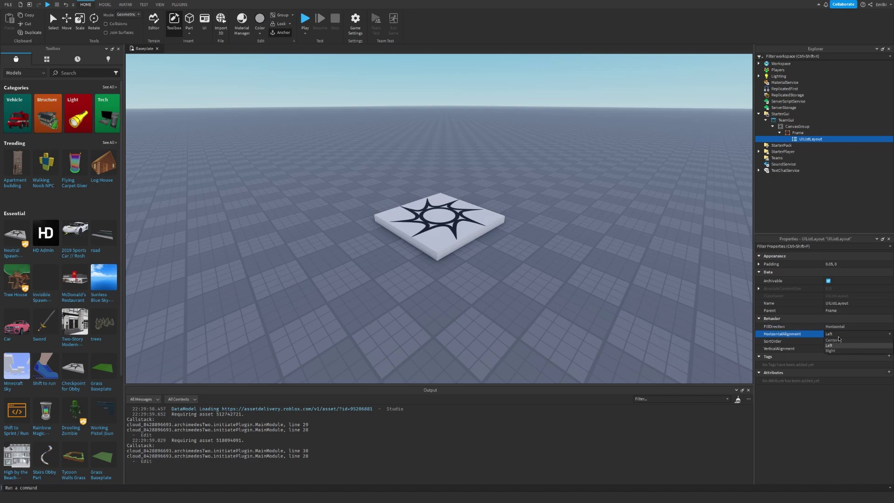
{"action": "left_click", "coordinate": [837, 348]}
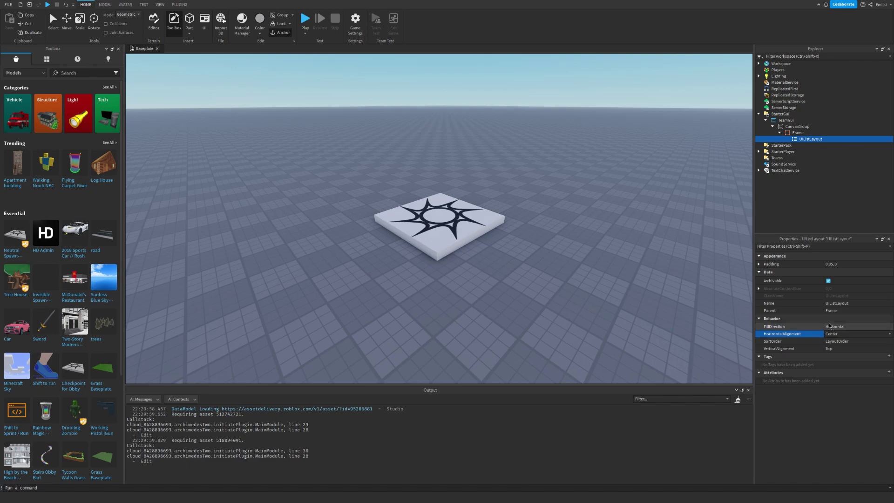
- Add a LocalScript inside the Frame named LocalTeamHandler and return to the Baseplate view
{"action": "left_click", "coordinate": [810, 203]}
{"action": "left_click", "coordinate": [795, 133]}
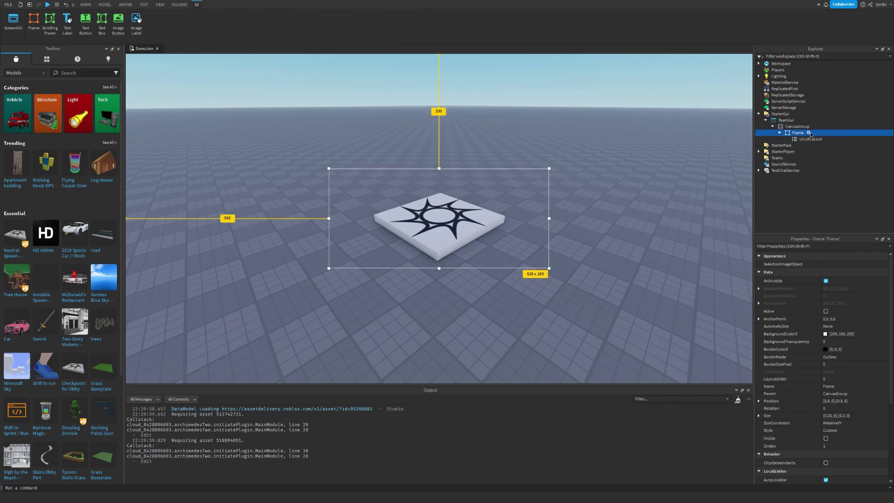
{"action": "left_click", "coordinate": [808, 133], "text": "ctrl"}
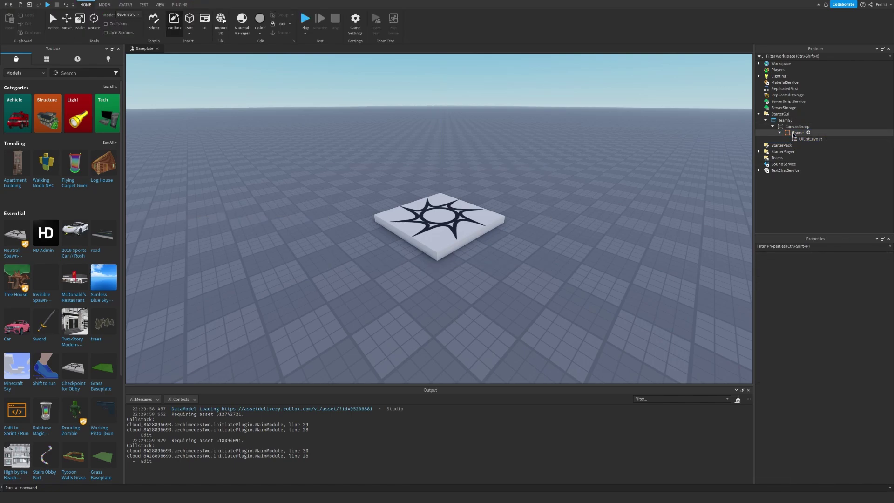
{"action": "left_click", "coordinate": [801, 133]}
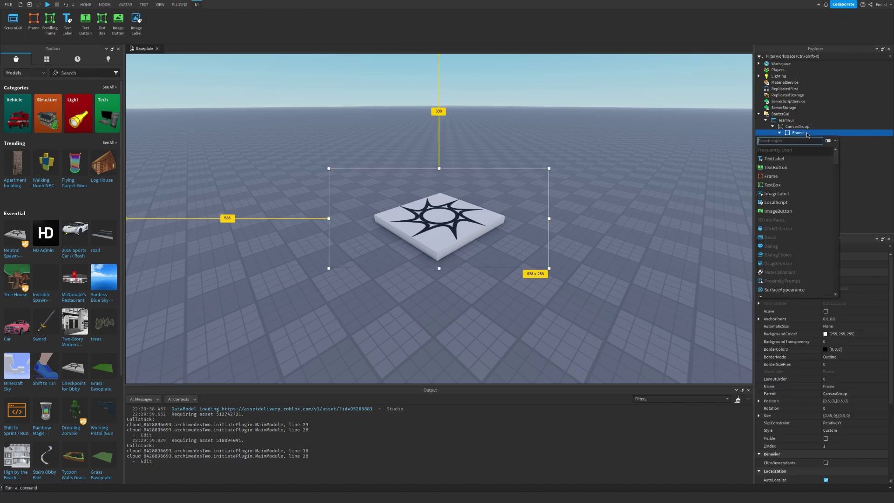
{"action": "type", "text": "lo"}
{"action": "left_click", "coordinate": [795, 150]}
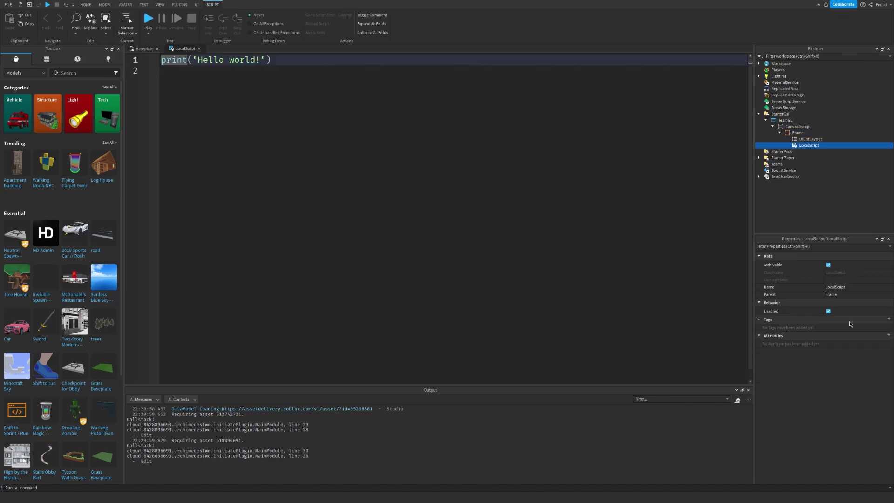
{"action": "type", "text": "LocalTeamHandle"}
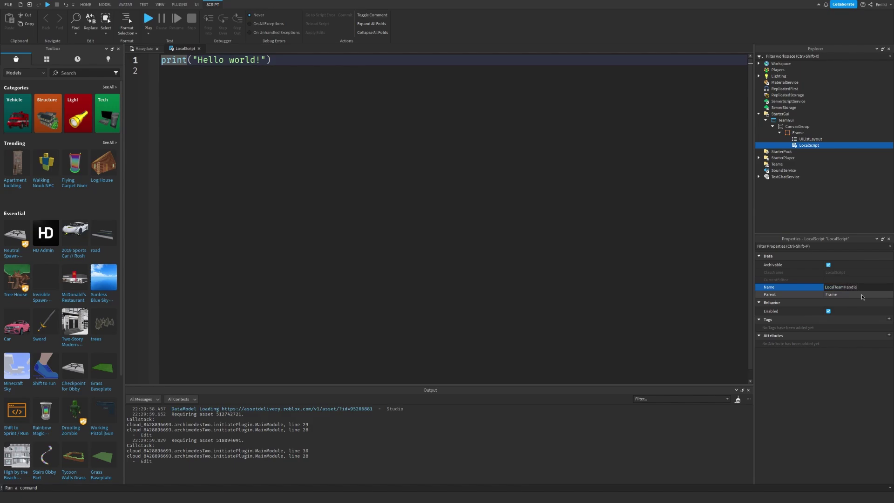
{"action": "type", "text": "r"}
{"action": "key", "text": "Return"}
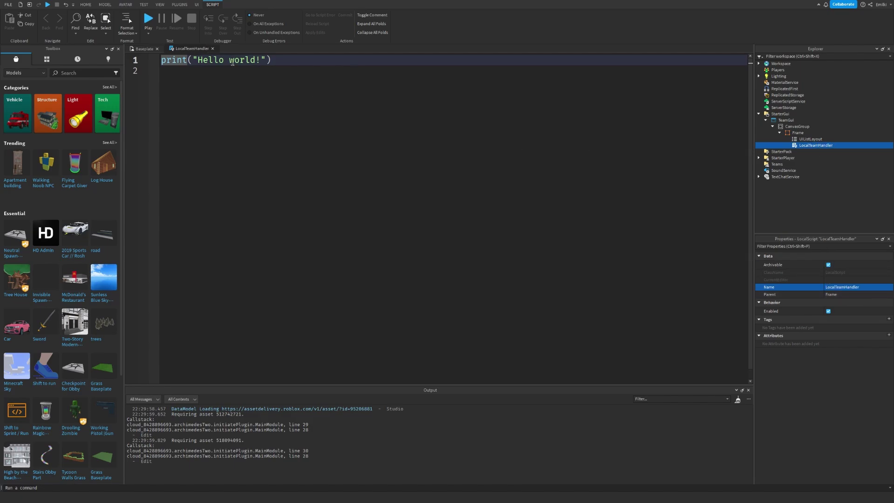
{"action": "left_click", "coordinate": [145, 49]}
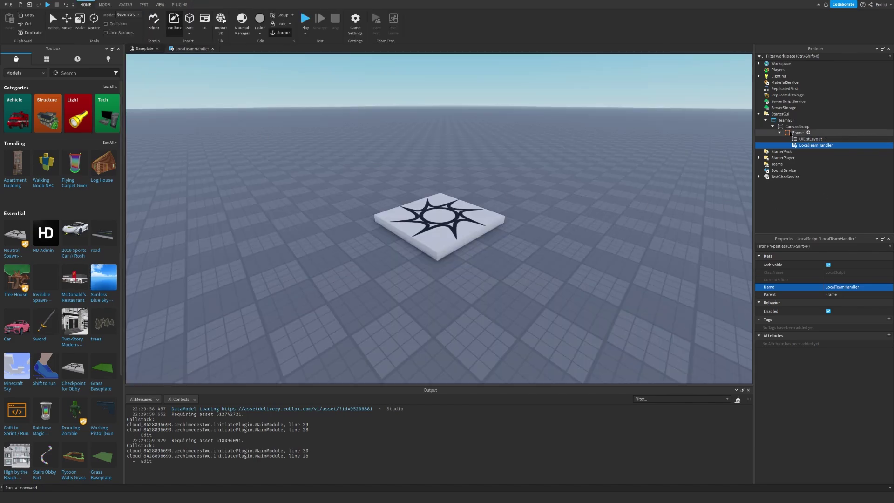
- Add a TextButton under LocalTeamHandler and rename it TeamButton
{"action": "left_click", "coordinate": [837, 146]}
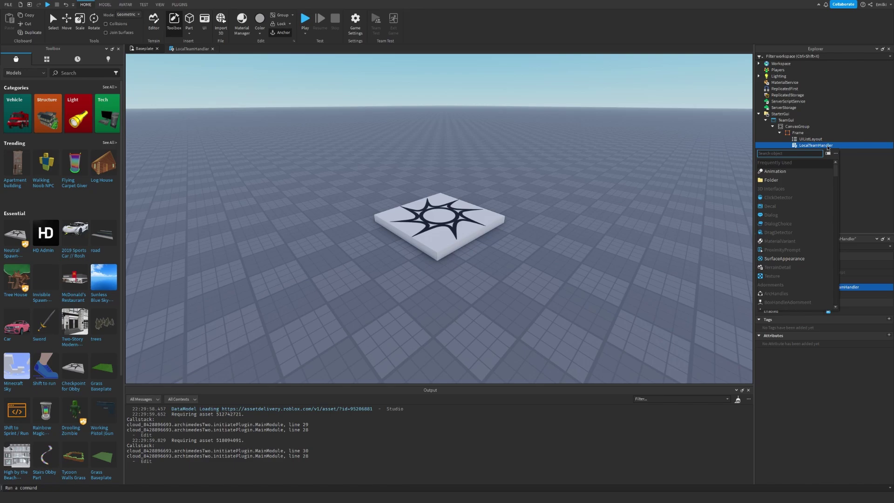
{"action": "type", "text": "text"}
{"action": "left_click", "coordinate": [786, 175]}
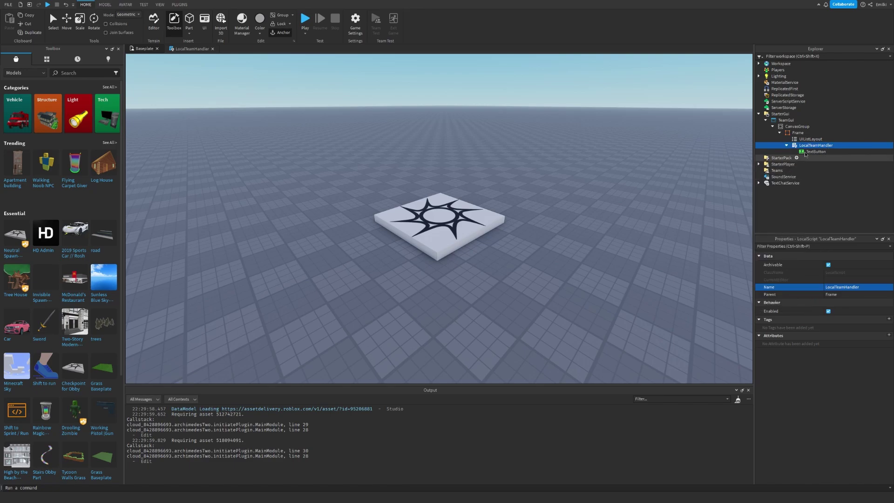
{"action": "left_click", "coordinate": [844, 403]}
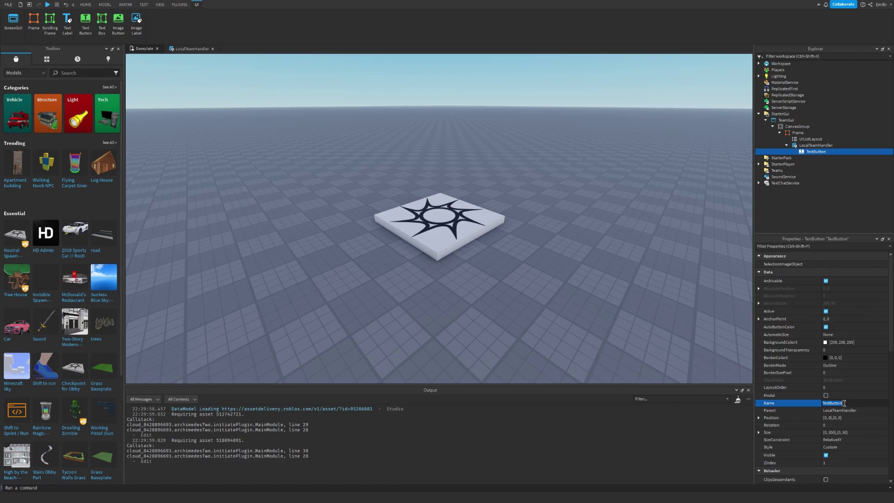
{"action": "key", "text": "BackSpace"}
{"action": "type", "text": "ton"}
{"action": "key", "text": "Return"}
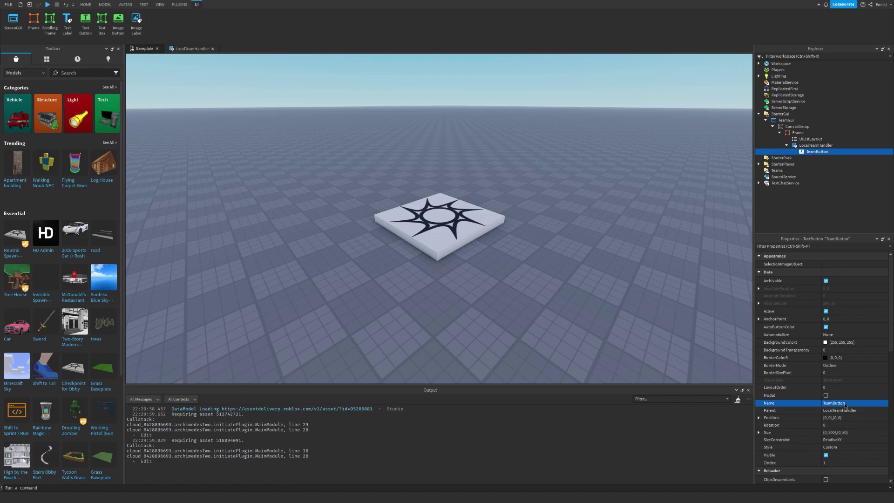
- Set TeamButton's Size to {0.5,0},{1,0}
{"action": "left_click", "coordinate": [846, 432]}
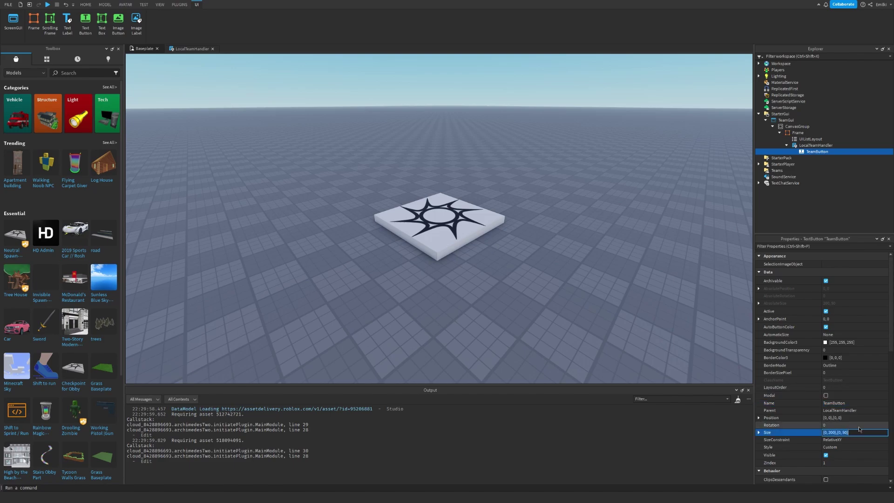
{"action": "type", "text": ".5"}
{"action": "key", "text": "Return"}
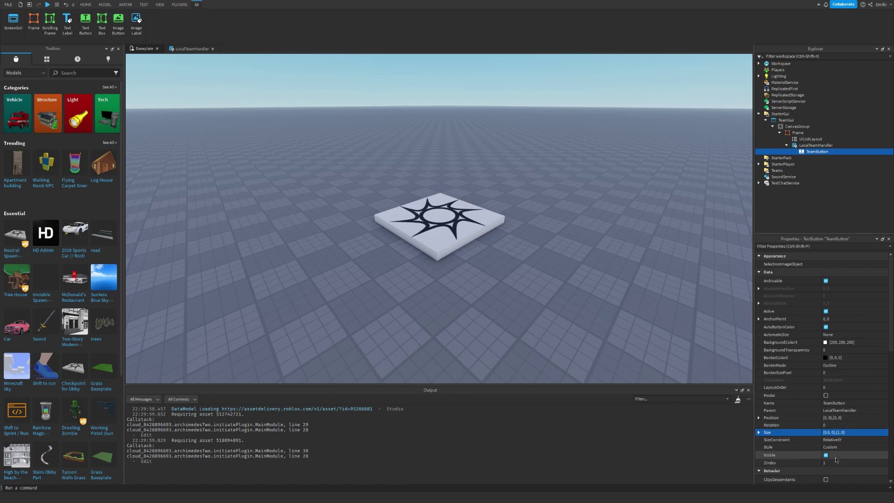
{"action": "scroll", "coordinate": [836, 459], "scroll_direction": "down", "scroll_amount": 2}
{"action": "scroll", "coordinate": [839, 433], "scroll_direction": "down", "scroll_amount": 5}
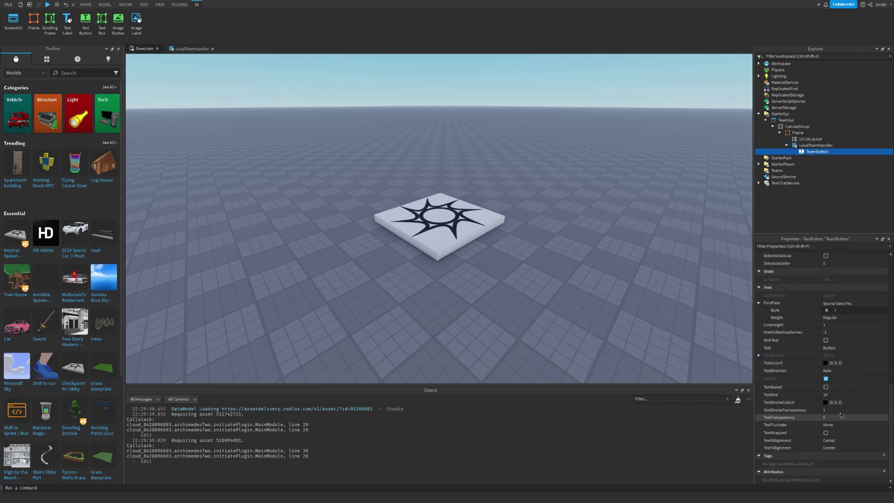
- Enable TextScaled on TeamButton and set its FontFace weight to Semi Bold
{"action": "left_click", "coordinate": [826, 386]}
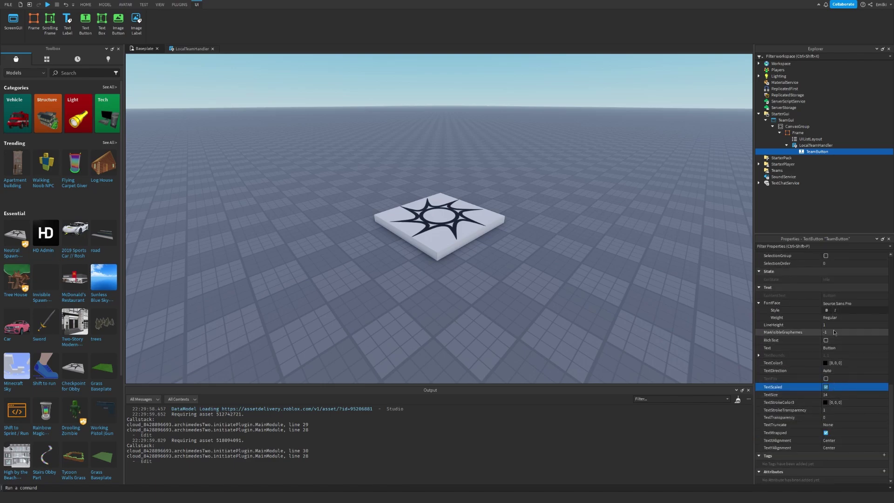
{"action": "left_click", "coordinate": [835, 316]}
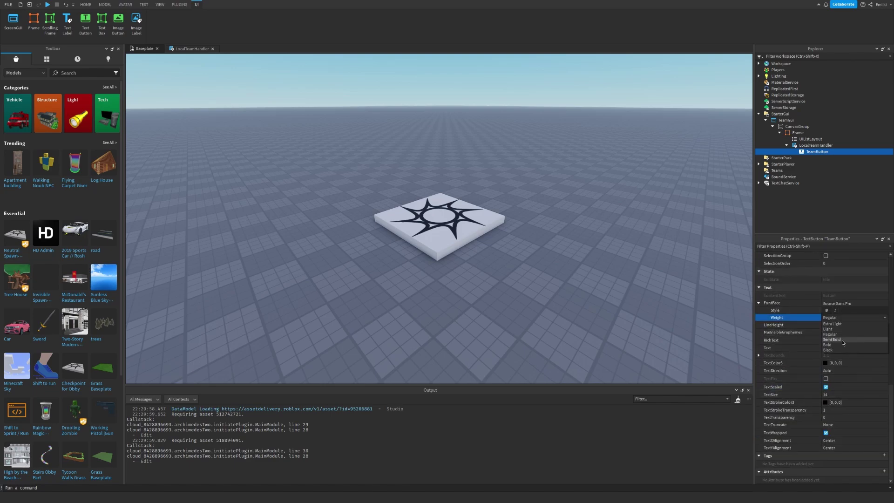
{"action": "left_click", "coordinate": [843, 340]}
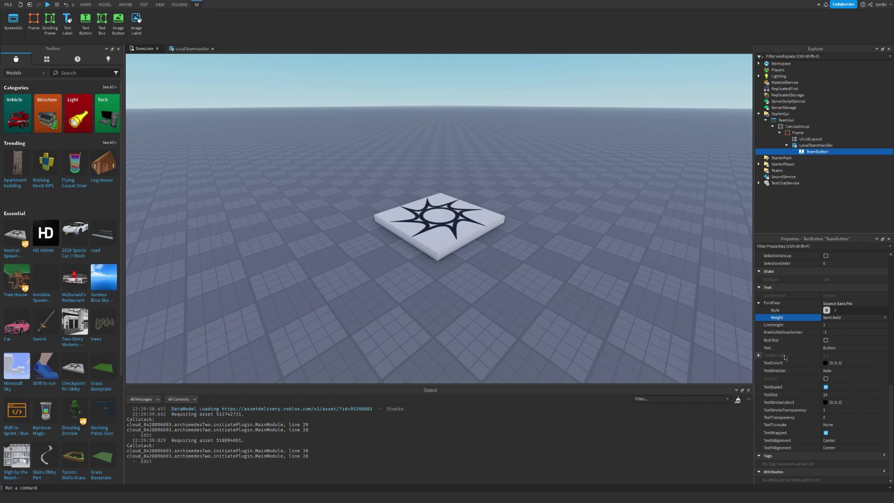
{"action": "scroll", "coordinate": [785, 357], "scroll_direction": "up", "scroll_amount": 1}
{"action": "scroll", "coordinate": [797, 360], "scroll_direction": "down", "scroll_amount": 1}
{"action": "left_click", "coordinate": [834, 152]}
{"action": "type", "text": "uis"}
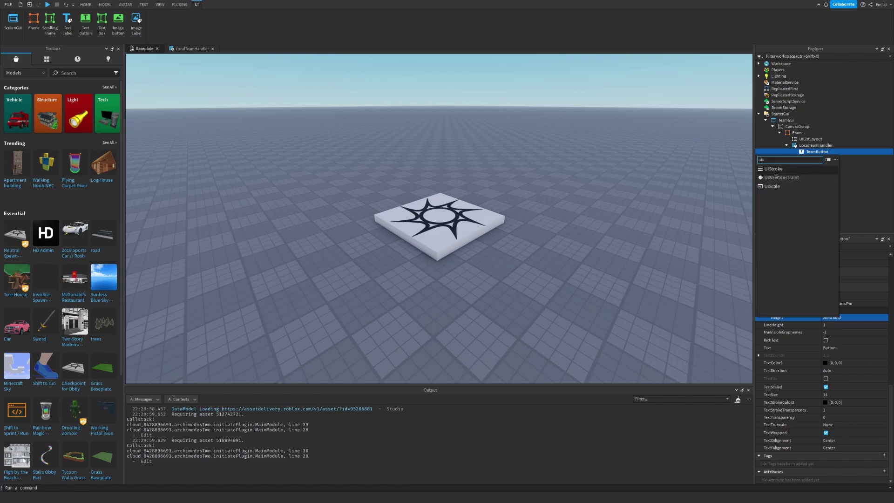
- Add a UIStroke to TeamButton with Thickness 2 and a white colour
{"action": "key", "text": "Return"}
{"action": "left_click", "coordinate": [840, 287]}
{"action": "type", "text": "2"}
{"action": "left_click", "coordinate": [827, 271]}
{"action": "left_click", "coordinate": [433, 240]}
{"action": "left_click", "coordinate": [492, 312]}
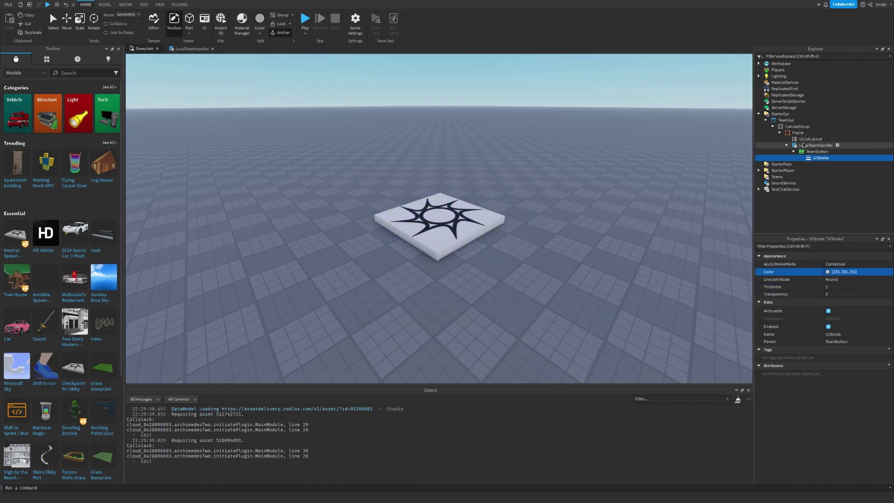
- Clear LocalTeamHandler's placeholder and write local Lighting = game:GetService("Lighting")
{"action": "double_click", "coordinate": [816, 145]}
{"action": "key", "text": "ctrl+a"}
{"action": "key", "text": "BackSpace"}
{"action": "type", "text": "local Lih"}
{"action": "key", "text": "BackSpace"}
{"action": "type", "text": "ghting = game:g"}
{"action": "key", "text": "Tab"}
{"action": "type", "text": "(\"Lighting\")"}
{"action": "key", "text": "Return"}
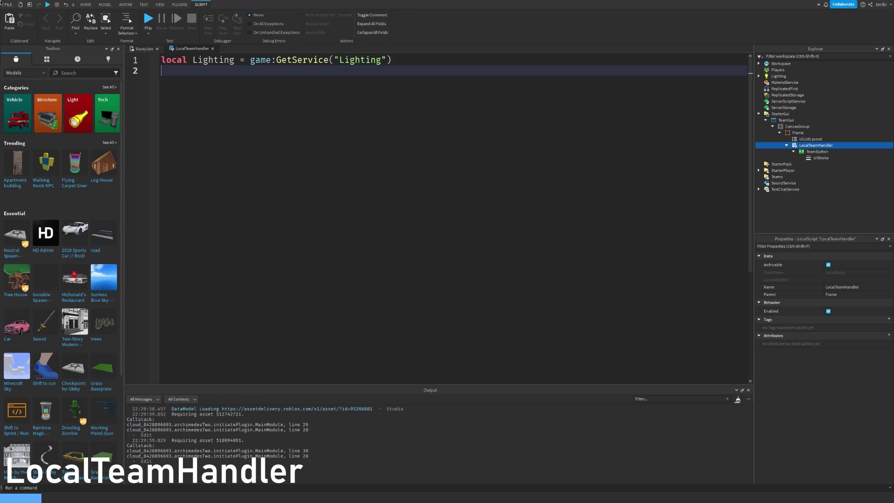
- Add local TS = game:GetService("TweenService") and start the next declaration line
{"action": "key", "text": "Return"}
{"action": "type", "text": "l"}
{"action": "key", "text": "Tab"}
{"action": "type", "text": "TS = "}
{"action": "type", "text": "game:GetService(\""}
{"action": "type", "text": "Tw"}
{"action": "key", "text": "Tab"}
{"action": "key", "text": "Return"}
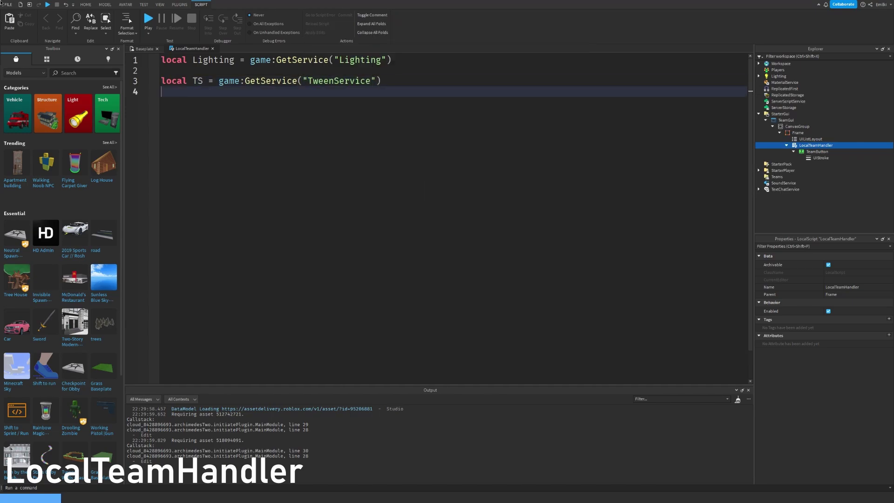
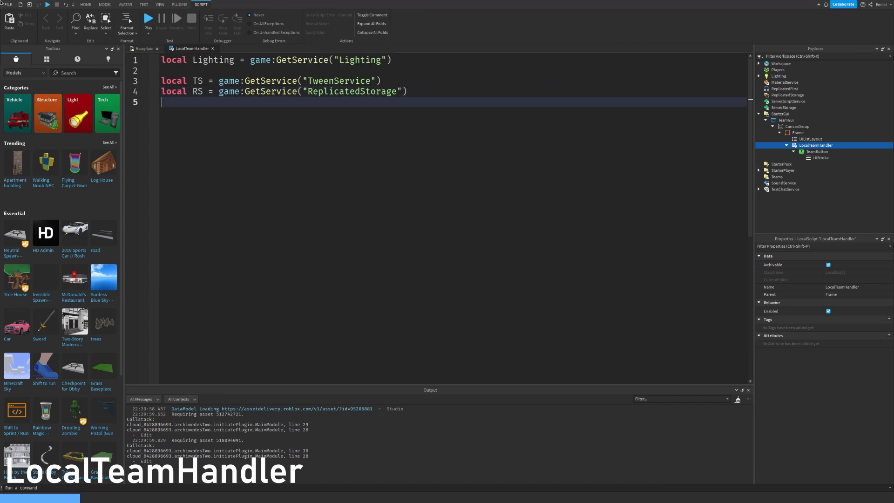
{"action": "key", "text": "Return"}
{"action": "type", "text": "locl"}
- Add local Teams = game:GetService("Teams") using autocomplete
{"action": "key", "text": "Tab"}
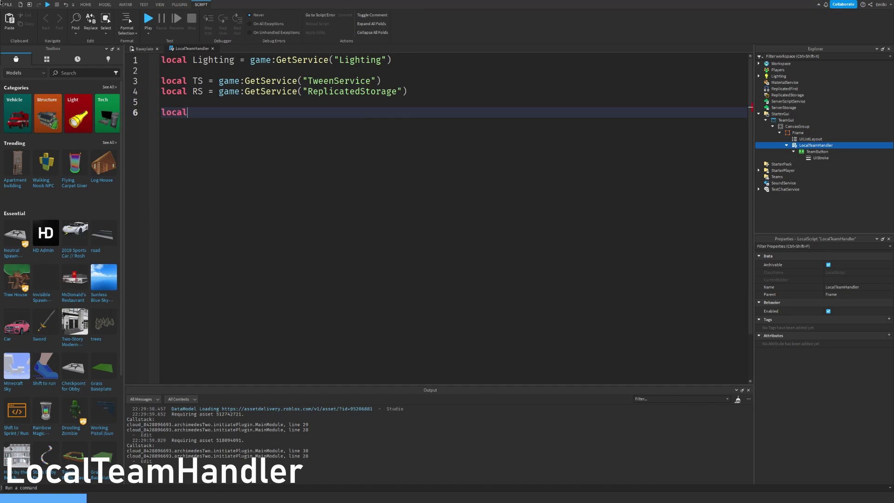
{"action": "type", "text": "Teams = game:"}
{"action": "key", "text": "Down"}
{"action": "key", "text": "Tab"}
{"action": "type", "text": "\"Te"}
{"action": "key", "text": "Tab"}
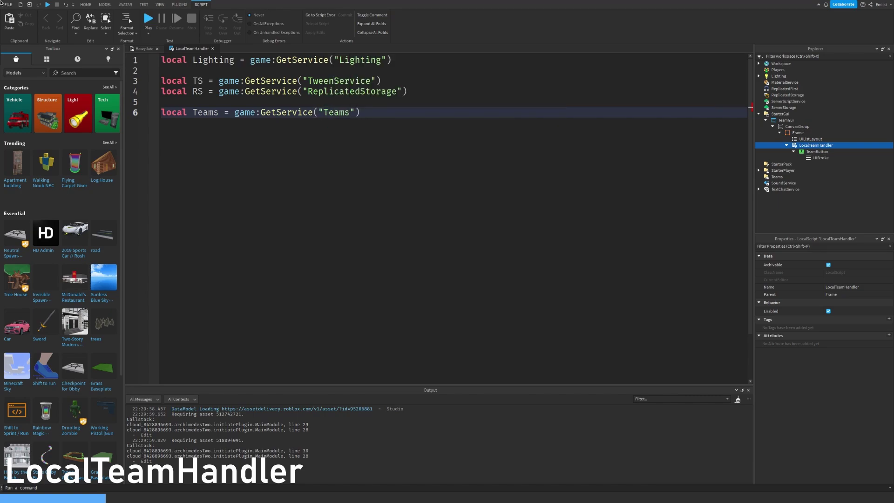
{"action": "key", "text": "Return"}
{"action": "type", "text": "local TeamEvent = "}
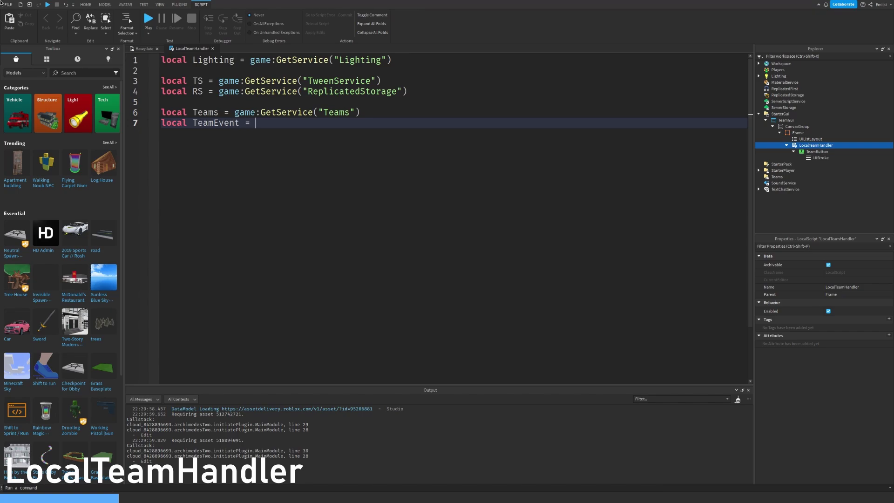
{"action": "type", "text": "RA"}
- Add TeamEvent = RS:WaitForChild("ChangeTeam"), correcting typos in the event name
{"action": "key", "text": "BackSpace"}
{"action": "type", "text": "S:W"}
{"action": "key", "text": "Tab"}
{"action": "type", "text": "\"Tea"}
{"action": "key", "text": "BackSpace"}
{"action": "key", "text": "BackSpace"}
{"action": "key", "text": "BackSpace"}
{"action": "type", "text": "Chan"}
{"action": "key", "text": "BackSpace"}
{"action": "key", "text": "BackSpace"}
{"action": "type", "text": "age"}
{"action": "key", "text": "BackSpace"}
{"action": "key", "text": "BackSpace"}
{"action": "type", "text": "ngeTeam"}
{"action": "key", "text": "End"}
{"action": "key", "text": "Return"}
{"action": "key", "text": "Return"}
{"action": "type", "text": "local butotn = "}
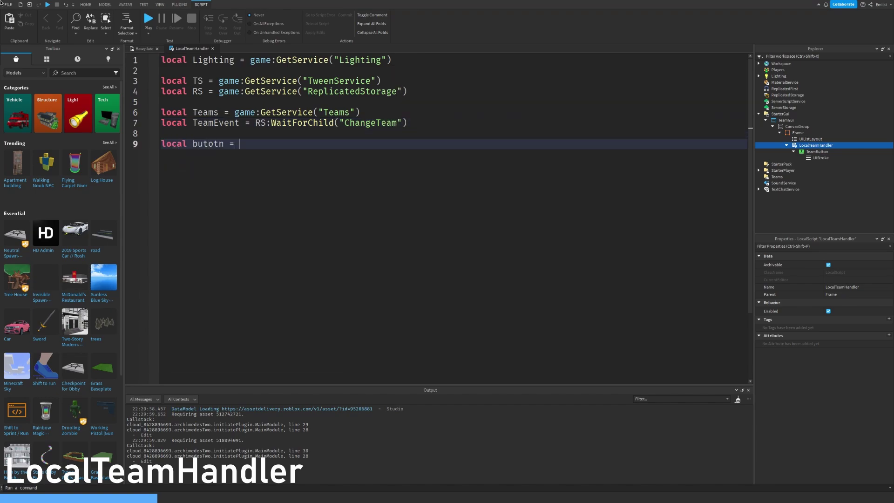
{"action": "type", "text": "s\\"}
- Add button = script:WaitForChild("TeamButton") and move to a new line
{"action": "key", "text": "BackSpace"}
{"action": "key", "text": "BackSpace"}
{"action": "key", "text": "BackSpace"}
{"action": "type", "text": "script.P"}
{"action": "key", "text": "BackSpace"}
{"action": "key", "text": "BackSpace"}
{"action": "type", "text": ":"}
{"action": "key", "text": "Return"}
{"action": "type", "text": "(\"Te"}
{"action": "key", "text": "Return"}
{"action": "key", "text": "Right"}
{"action": "key", "text": "Right"}
{"action": "key", "text": "Return"}
{"action": "type", "text": "local "}
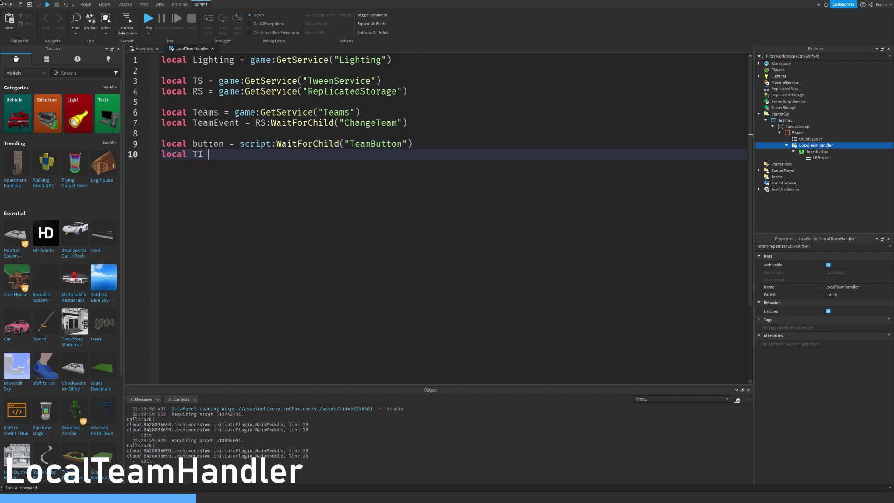
{"action": "type", "text": "= T"}
- Add TI = TweenInfo.new(.4, Enum.EasingStyle.Sine, Enum.EasingDirection.Out)
{"action": "key", "text": "Return"}
{"action": "type", "text": "."}
{"action": "key", "text": "Return"}
{"action": "type", "text": "("}
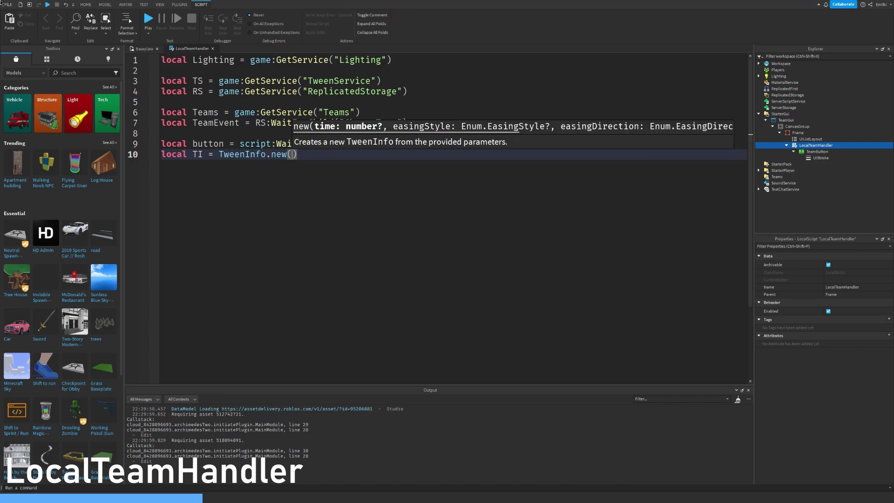
{"action": "type", "text": ".4, "}
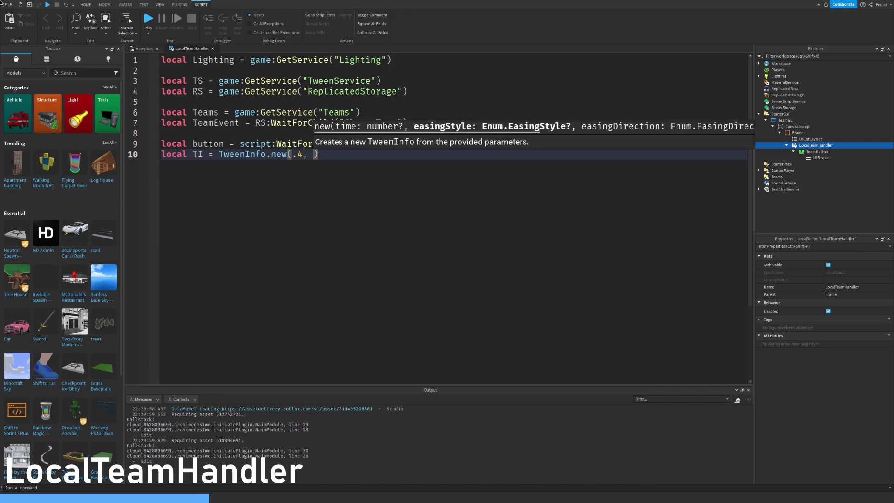
{"action": "type", "text": "Enum.E"}
{"action": "key", "text": "Return"}
{"action": "type", "text": "."}
{"action": "key", "text": "Return"}
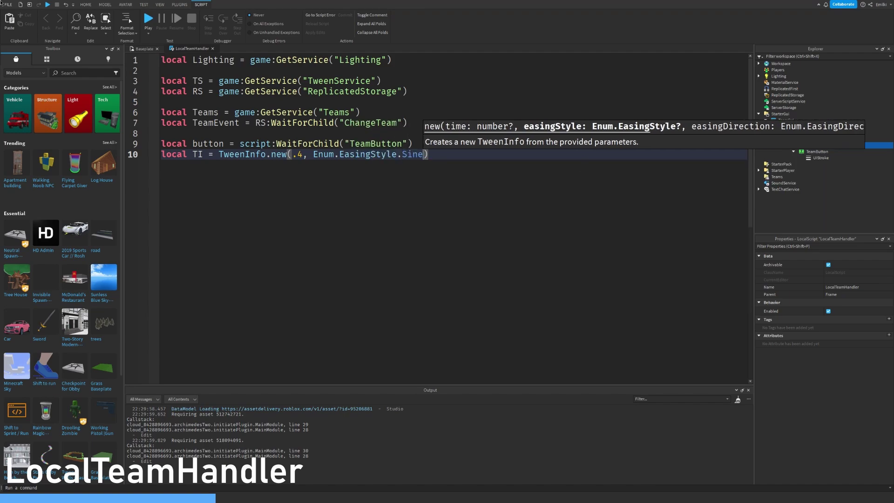
{"action": "type", "text": ", Enum.E"}
{"action": "key", "text": "Down"}
{"action": "key", "text": "Return"}
{"action": "type", "text": ","}
{"action": "key", "text": "BackSpace"}
{"action": "type", "text": ".Out"}
{"action": "key", "text": "End"}
{"action": "key", "text": "Return"}
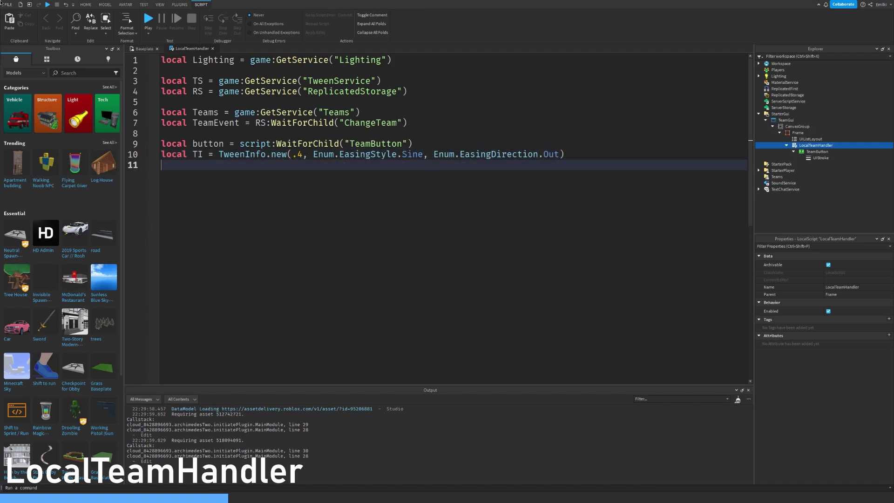
{"action": "key", "text": "Return"}
{"action": "type", "text": "local blur ="}
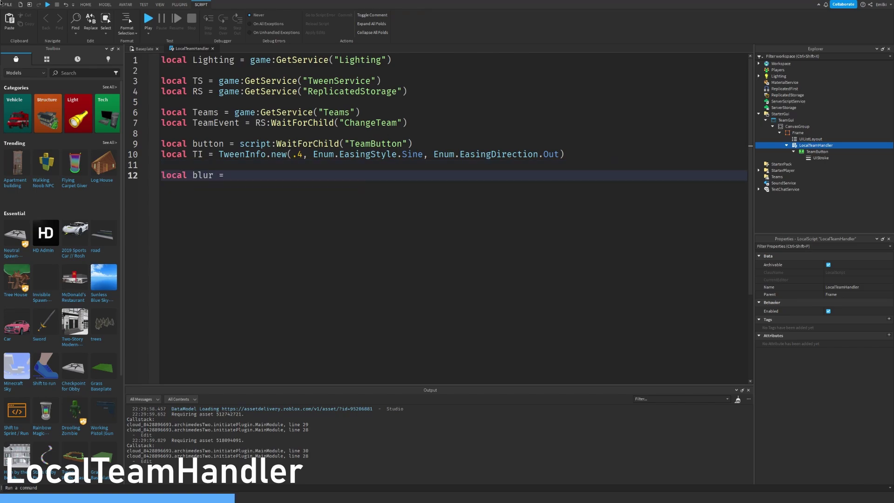
{"action": "type", "text": "Ins"}
- Create a BlurEffect via Instance.new, parented to Lighting with Enabled = false
{"action": "key", "text": "Return"}
{"action": "type", "text": ".new(\"bl"}
{"action": "key", "text": "Return"}
{"action": "key", "text": "End"}
{"action": "key", "text": "Return"}
{"action": "type", "text": "blur."}
{"action": "key", "text": "Tab"}
{"action": "type", "text": "= Li"}
{"action": "key", "text": "Tab"}
{"action": "key", "text": "Return"}
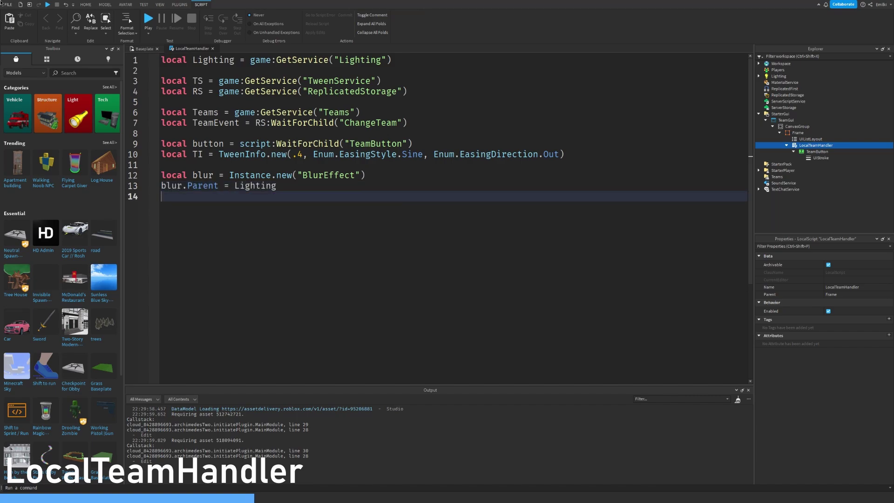
{"action": "type", "text": "blur."}
{"action": "key", "text": "Down"}
{"action": "key", "text": "Tab"}
{"action": "type", "text": "fals"}
{"action": "key", "text": "Tab"}
{"action": "key", "text": "Return"}
{"action": "key", "text": "Return"}
{"action": "type", "text": "local ca"}
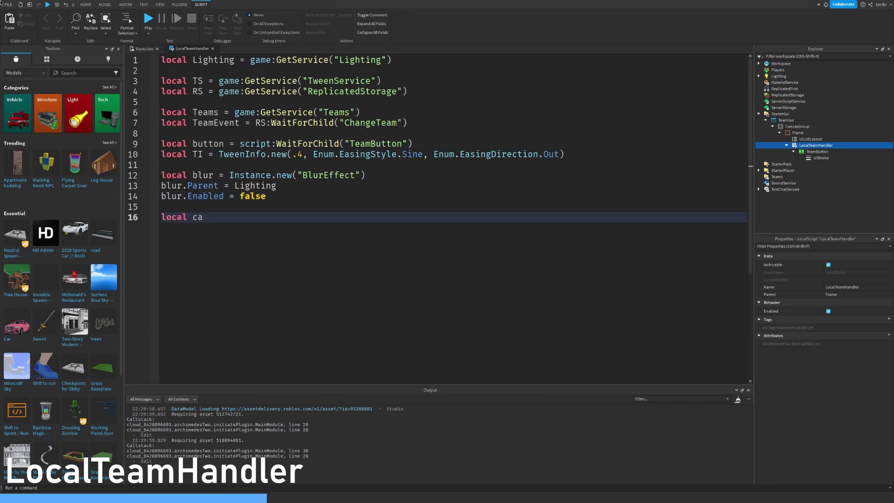
{"action": "type", "text": "fals"}
- Add local canClick = false and leave blank lines before the first function
{"action": "key", "text": "Tab"}
{"action": "key", "text": "Return"}
{"action": "key", "text": "Return"}
{"action": "key", "text": "Return"}
{"action": "type", "text": "local fun"}
- Begin the showTeams function, resetting blur Size and setting blur Enabled to true
{"action": "key", "text": "Tab"}
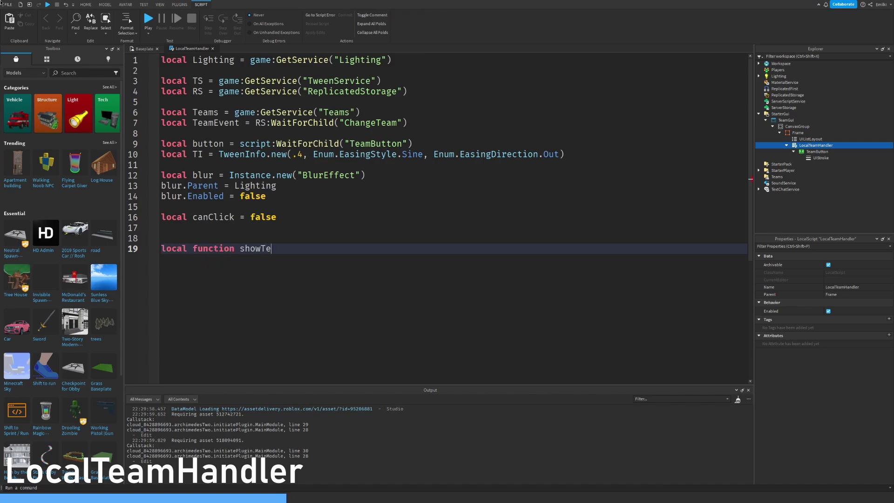
{"action": "type", "text": "ams("}
{"action": "key", "text": "Return"}
{"action": "type", "text": "bl8r"}
{"action": "key", "text": "BackSpace"}
{"action": "key", "text": "BackSpace"}
{"action": "type", "text": "ur.S"}
{"action": "key", "text": "Tab"}
{"action": "type", "text": "m"}
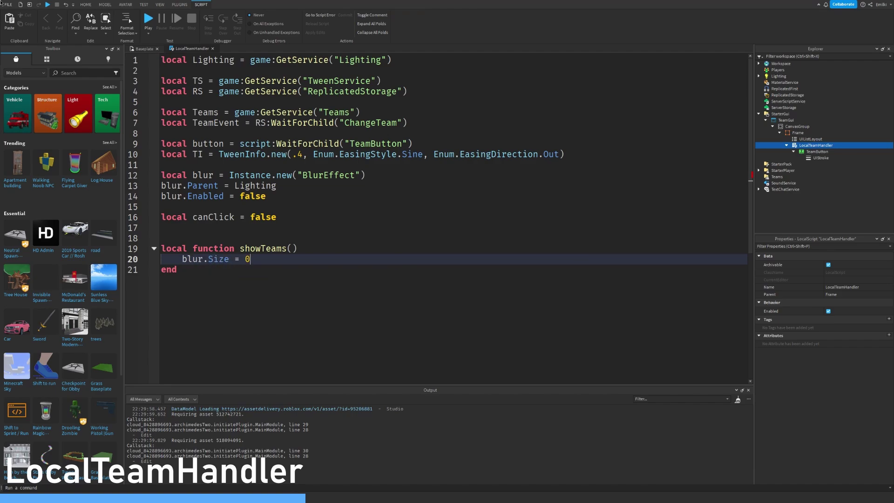
{"action": "key", "text": "Return"}
{"action": "type", "text": "blur.e"}
{"action": "key", "text": "Tab"}
{"action": "type", "text": "= fal"}
{"action": "key", "text": "BackSpace"}
{"action": "key", "text": "BackSpace"}
{"action": "key", "text": "BackSpace"}
{"action": "type", "text": "tr"}
{"action": "key", "text": "Tab"}
{"action": "key", "text": "Return"}
{"action": "key", "text": "Return"}
{"action": "type", "text": "local BlurR"}
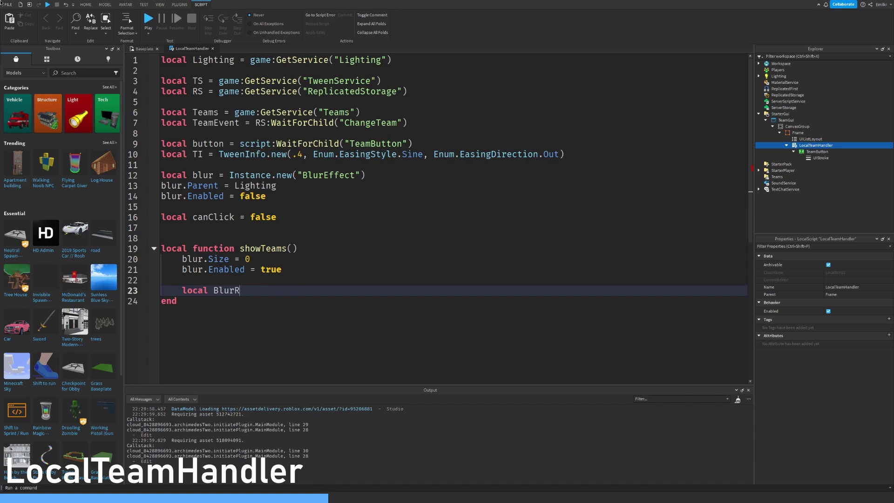
- Define BlurTween and GroupTween with TweenService:Create inside showTeams
{"action": "key", "text": "BackSpace"}
{"action": "type", "text": "T"}
{"action": "type", "text": "T"}
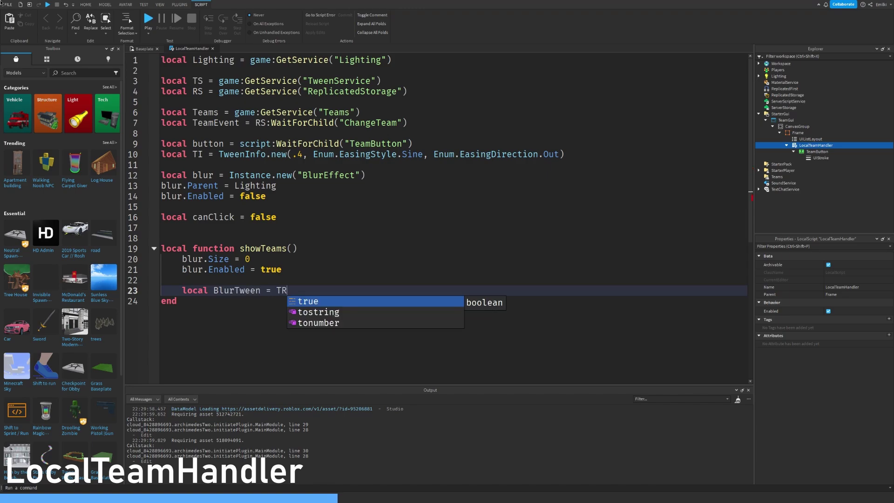
{"action": "type", "text": "S:C"}
{"action": "key", "text": "Tab"}
{"action": "type", "text": "(blur, TI, {"}
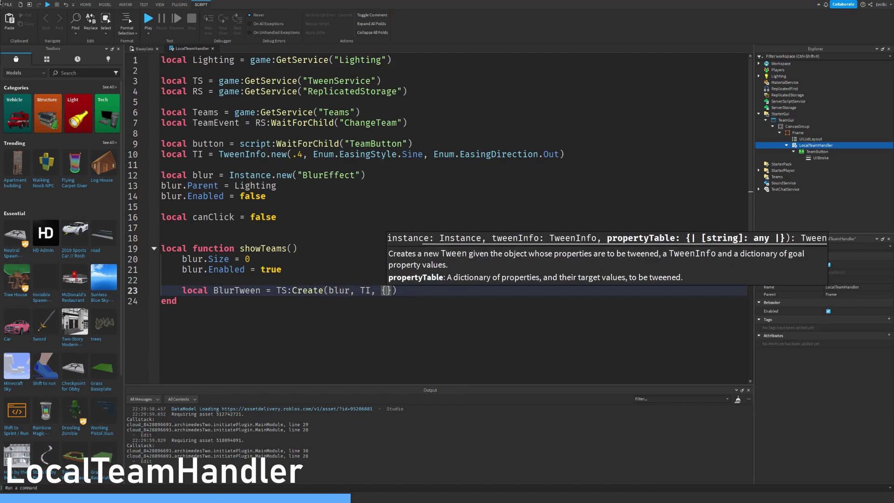
{"action": "type", "text": "Size = 30"}
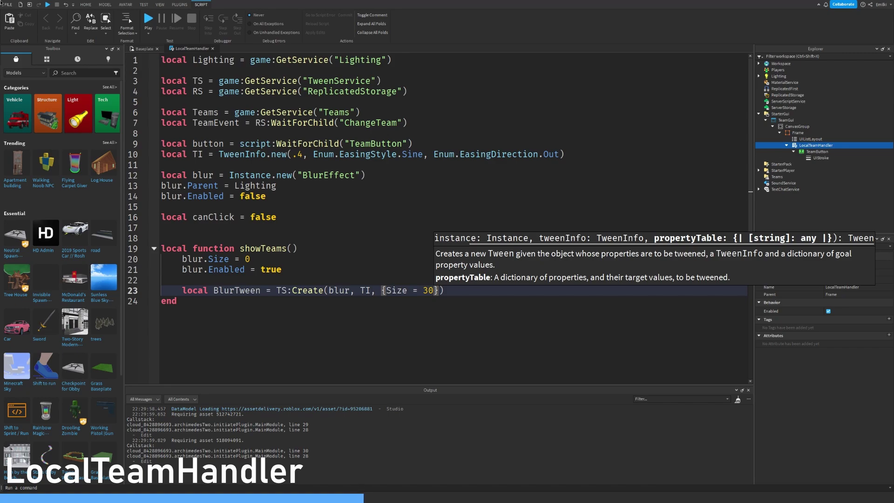
{"action": "key", "text": "End"}
{"action": "key", "text": "Return"}
{"action": "type", "text": "local "}
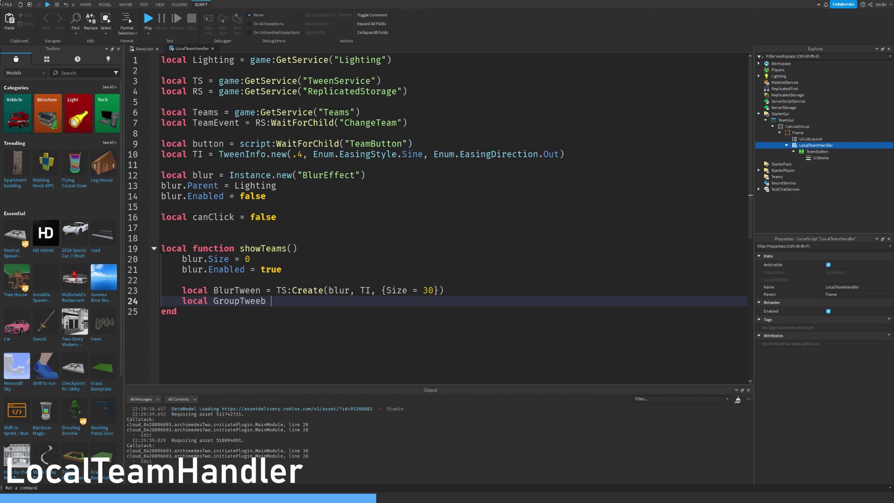
{"action": "type", "text": ") "}
{"action": "type", "text": "TS:Create("}
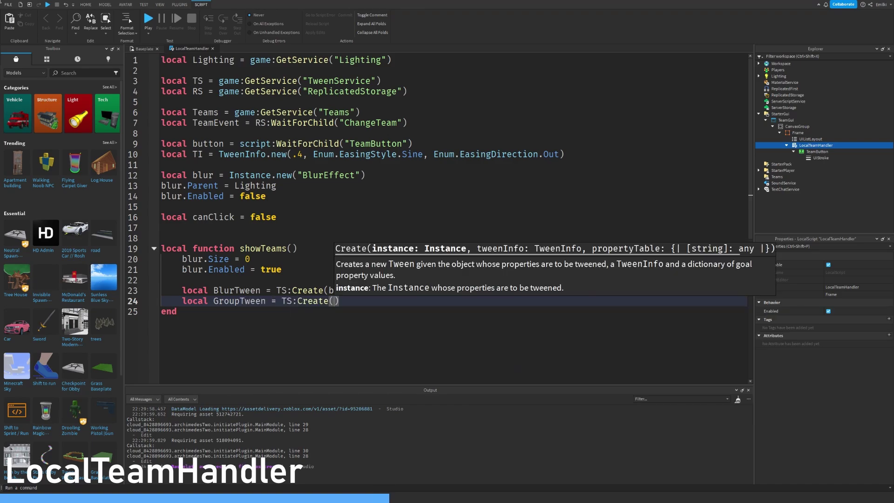
{"action": "type", "text": "script.Parent."}
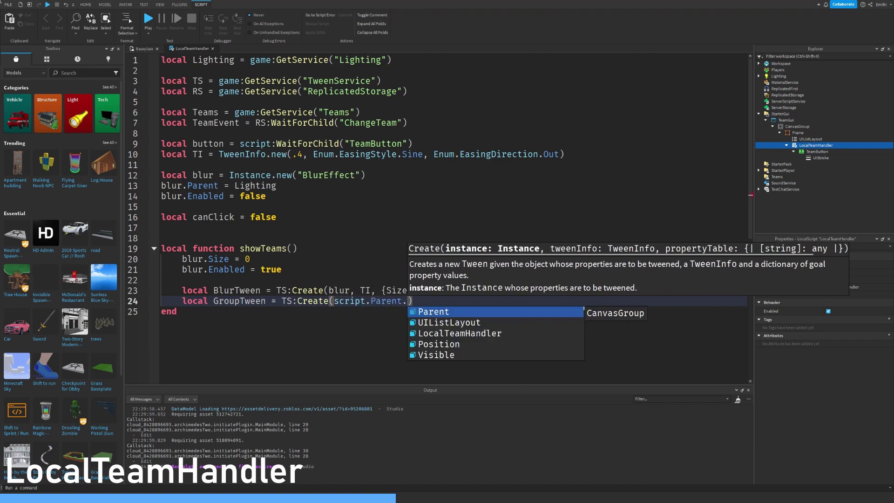
{"action": "type", "text": "Parent, TI, {GroupTransparency = "}
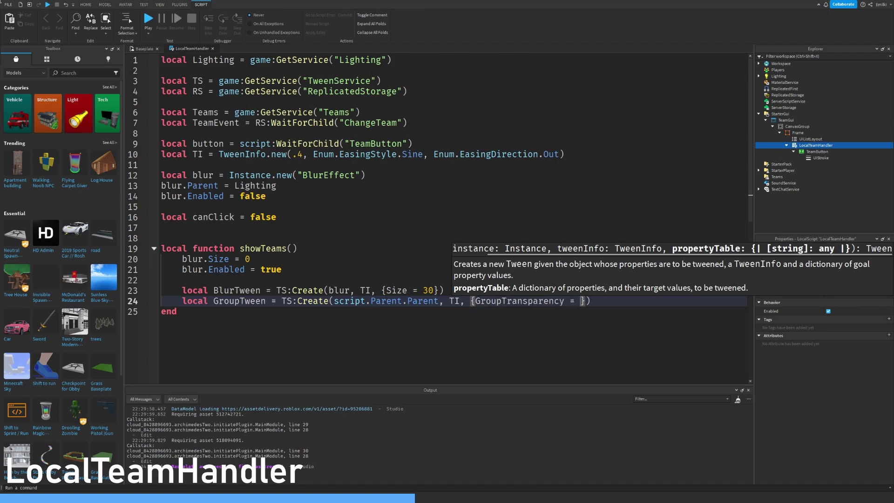
{"action": "type", "text": "0"}
{"action": "key", "text": "End"}
{"action": "key", "text": "Return"}
{"action": "key", "text": "Return"}
{"action": "type", "text": "BlurTween:Play()"}
- Play both tweens, wait on GroupTween.Completed, then set canClick = false
{"action": "key", "text": "Return"}
{"action": "type", "text": "Grou"}
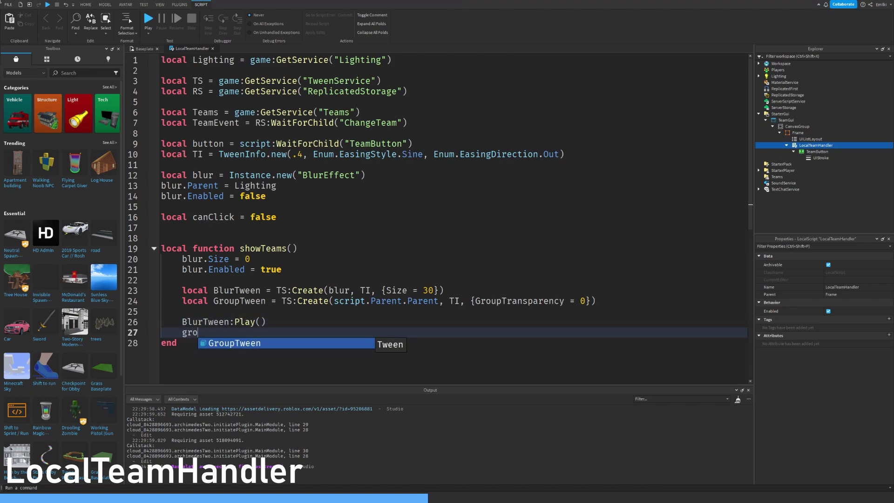
{"action": "type", "text": "pTween:Play()"}
{"action": "key", "text": "Return"}
{"action": "key", "text": "Return"}
{"action": "type", "text": "Grou"}
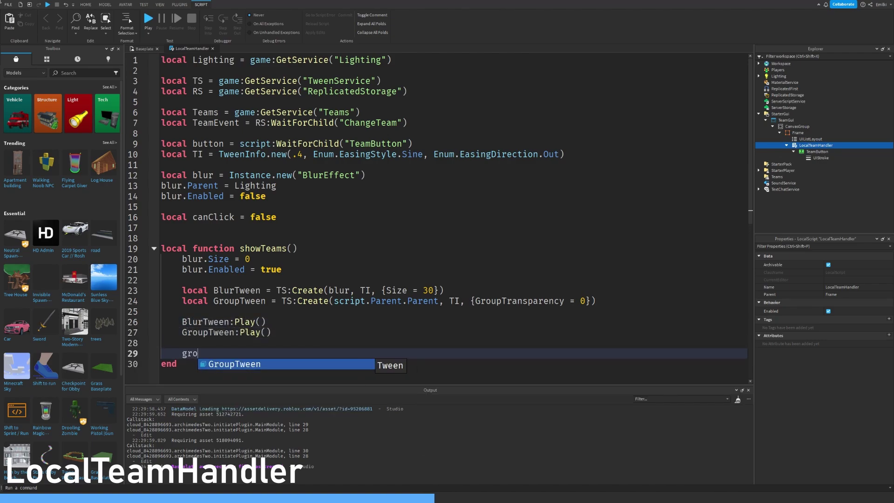
{"action": "type", "text": "pTween.t"}
{"action": "key", "text": "BackSpace"}
{"action": "type", "text": "Completed:Wait()"}
{"action": "key", "text": "Return"}
{"action": "type", "text": "ca"}
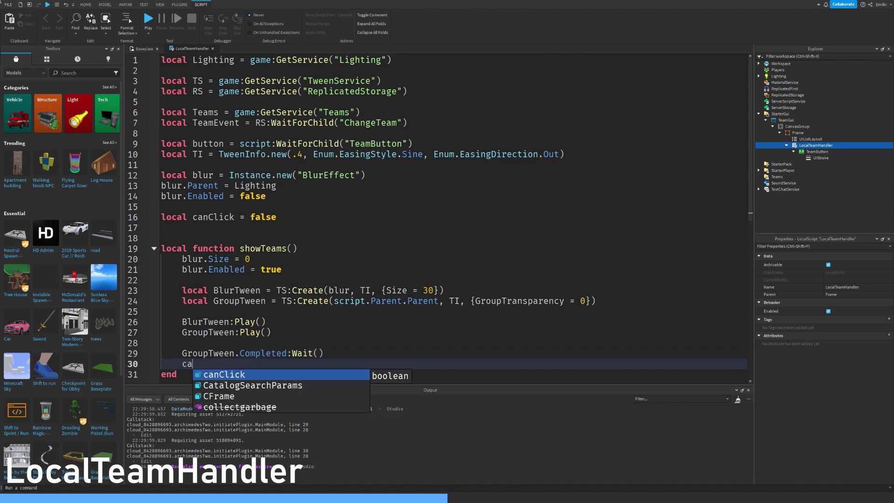
{"action": "type", "text": "nClick = false"}
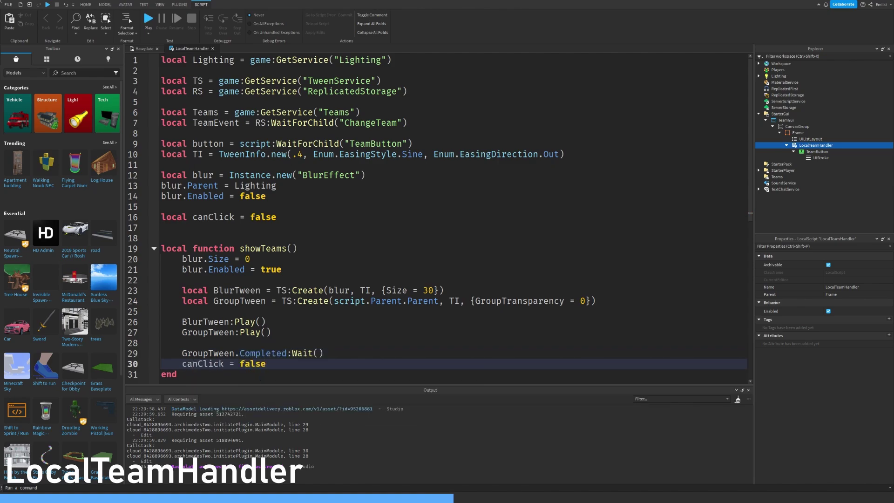
{"action": "scroll", "coordinate": [533, 210], "scroll_direction": "down", "scroll_amount": 2}
{"action": "scroll", "coordinate": [533, 200], "scroll_direction": "down", "scroll_amount": 3}
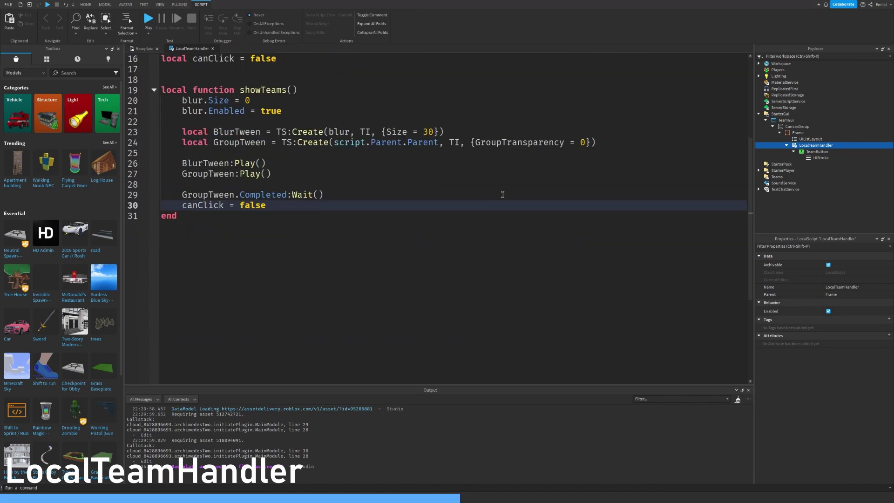
- Duplicate showTeams below itself and rename the copy to hideTeams
{"action": "left_click_drag", "start_coordinate": [332, 288], "coordinate": [112, 89]}
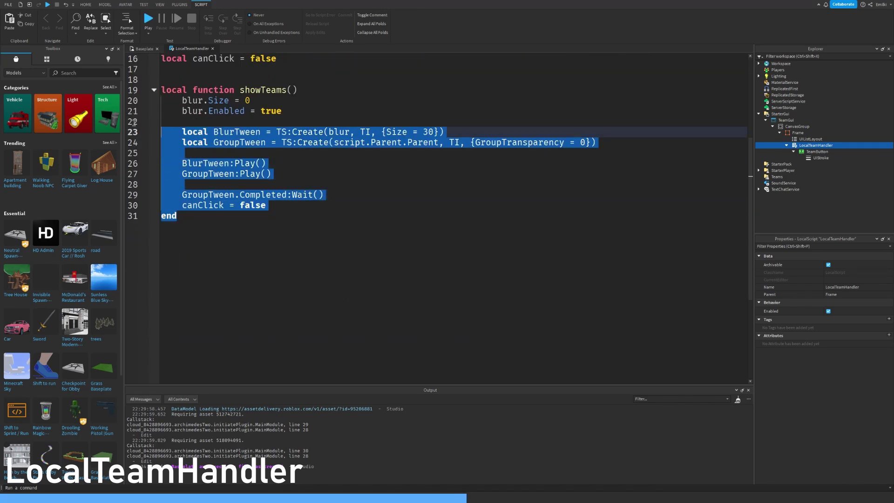
{"action": "key", "text": "ctrl+c"}
{"action": "left_click", "coordinate": [327, 242]}
{"action": "key", "text": "Return"}
{"action": "key", "text": "Return"}
{"action": "key", "text": "ctrl+v"}
{"action": "left_click", "coordinate": [260, 236]}
{"action": "key", "text": "BackSpace"}
{"action": "key", "text": "BackSpace"}
{"action": "key", "text": "BackSpace"}
{"action": "key", "text": "BackSpace"}
{"action": "type", "text": "hide"}
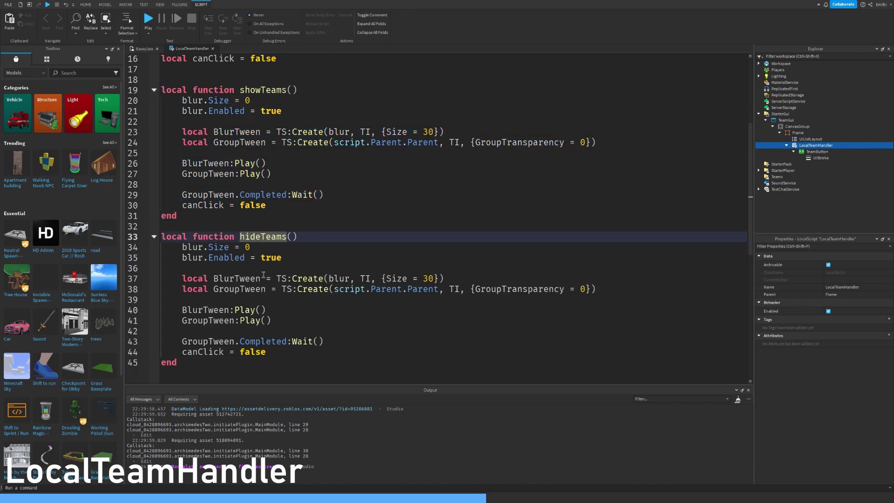
- Remove the blur setup lines and change the tween targets to Size 0 and GroupTransparency 1
{"action": "left_click", "coordinate": [262, 271]}
{"action": "key", "text": "shift+Up"}
{"action": "key", "text": "shift+Up"}
{"action": "key", "text": "BackSpace"}
{"action": "key", "text": "BackSpace"}
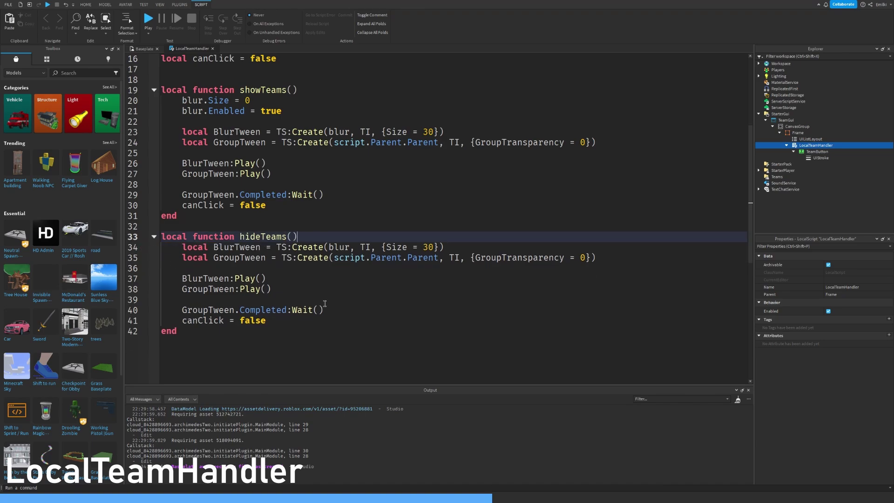
{"action": "double_click", "coordinate": [584, 259]}
{"action": "type", "text": "1"}
{"action": "double_click", "coordinate": [427, 247]}
{"action": "type", "text": "0"}
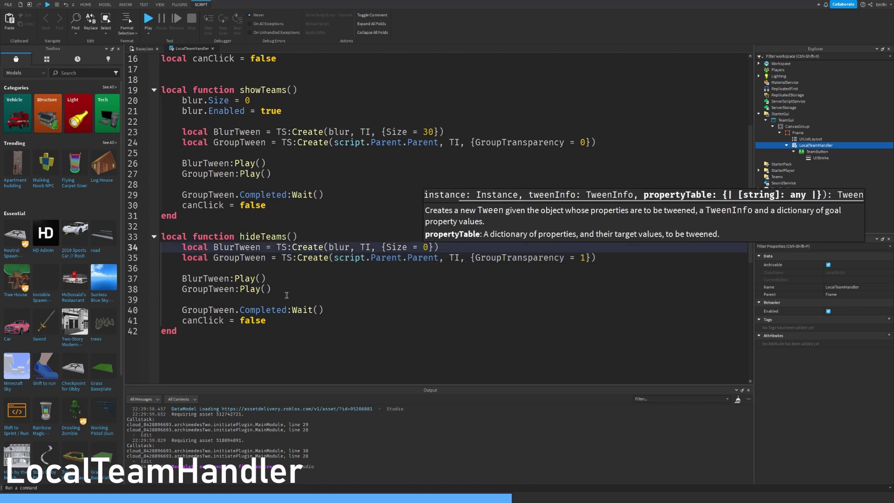
- Replace canClick = false with lines disabling the blur and the parent ScreenGui
{"action": "left_click_drag", "start_coordinate": [349, 321], "coordinate": [176, 320]}
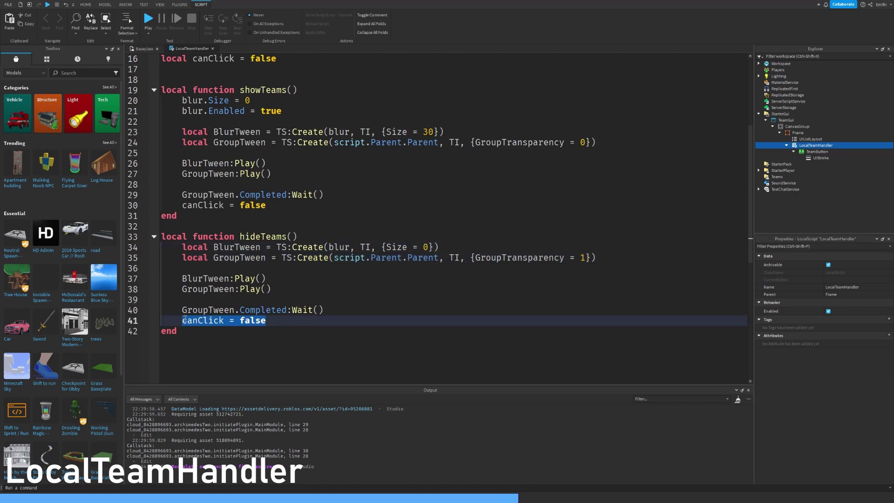
{"action": "type", "text": "blur.Parent"}
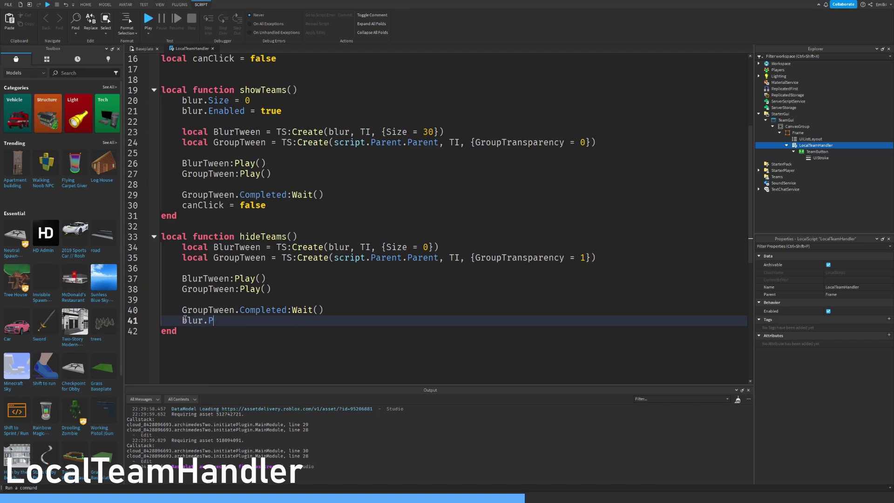
{"action": "key", "text": "BackSpace"}
{"action": "type", "text": "Enabled = fakl"}
{"action": "key", "text": "BackSpace"}
{"action": "type", "text": "lse"}
{"action": "key", "text": "Return"}
{"action": "type", "text": "script.P"}
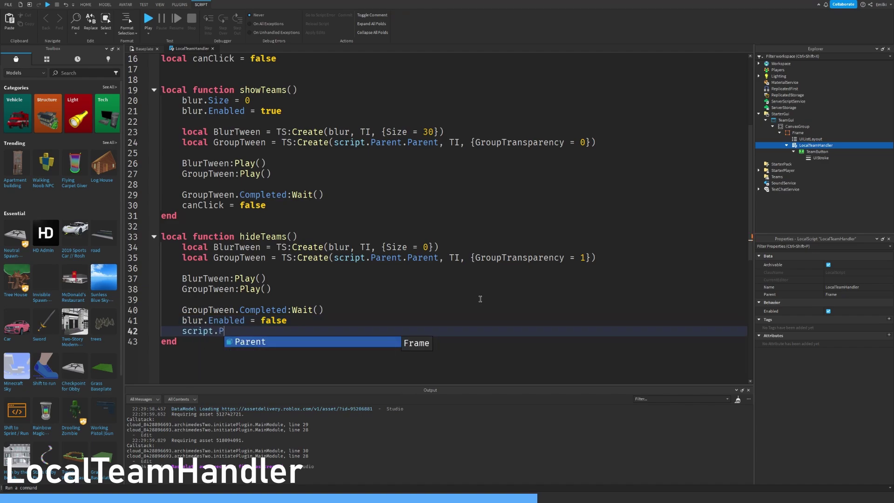
{"action": "type", "text": "arent.Parent.PO"}
{"action": "key", "text": "BackSpace"}
{"action": "type", "text": "a"}
{"action": "key", "text": "Tab"}
{"action": "type", "text": ".Enabled = false"}
{"action": "scroll", "coordinate": [441, 232], "scroll_direction": "down", "scroll_amount": 5}
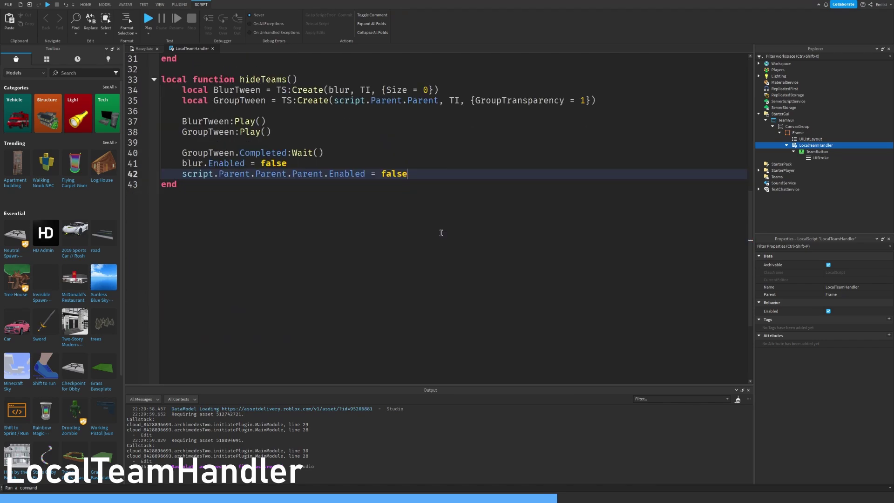
- Begin local function start() and set the group's GroupTransparency = 1
{"action": "key", "text": "Down"}
{"action": "key", "text": "Return"}
{"action": "key", "text": "Return"}
{"action": "key", "text": "Return"}
{"action": "type", "text": "local function start()"}
{"action": "key", "text": "Return"}
{"action": "type", "text": "script."}
{"action": "key", "text": "Tab"}
{"action": "type", "text": "."}
{"action": "key", "text": "Tab"}
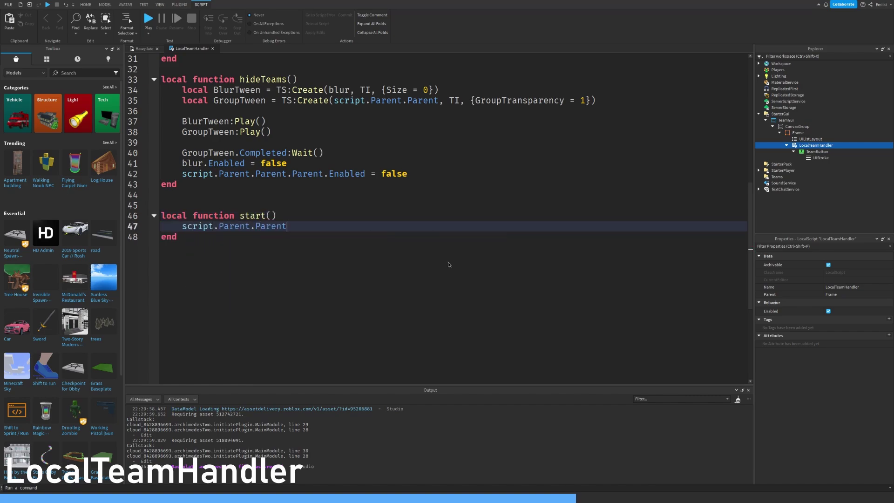
{"action": "type", "text": ".GroupTransparency"}
{"action": "key", "text": "BackSpace"}
{"action": "type", "text": "= 1"}
{"action": "key", "text": "Return"}
{"action": "key", "text": "Return"}
{"action": "type", "text": "foir "}
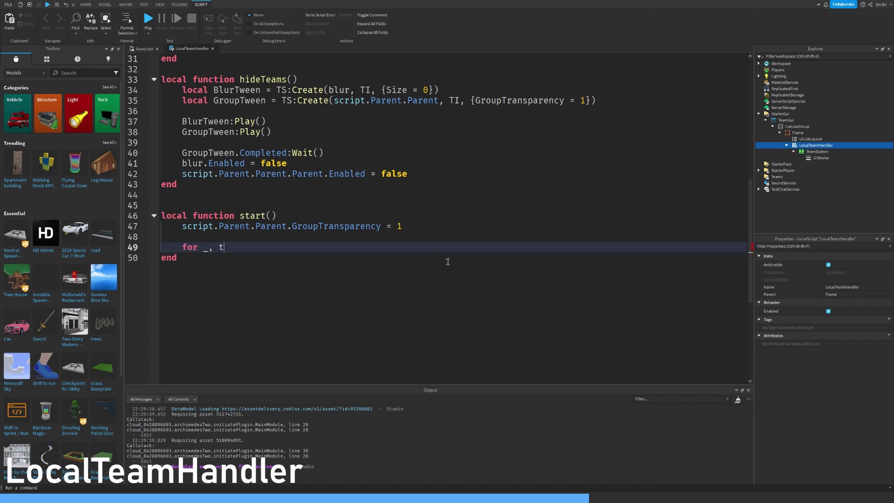
{"action": "type", "text": "eam in påairs("}
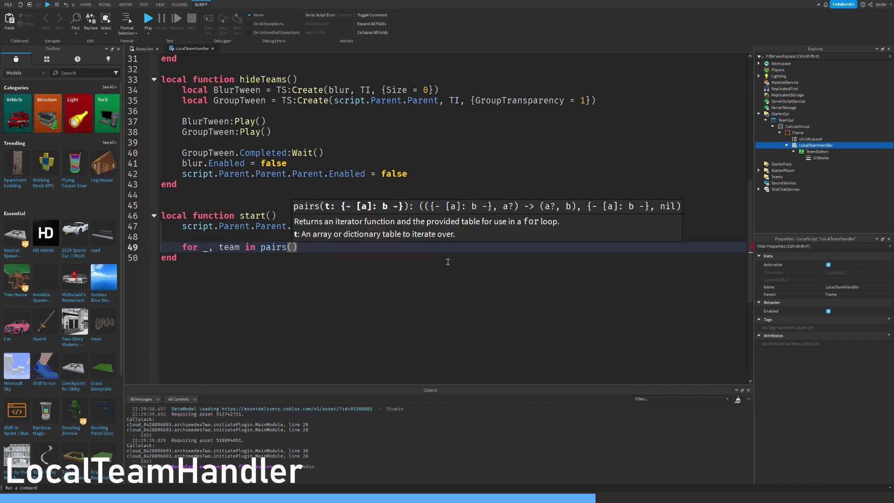
{"action": "type", "text": "Teams:GetChildren()) do"}
- Loop over pairs(Teams:GetChildren()), cloning the button and setting its Text to team.Name
{"action": "key", "text": "Return"}
{"action": "type", "text": "local newB"}
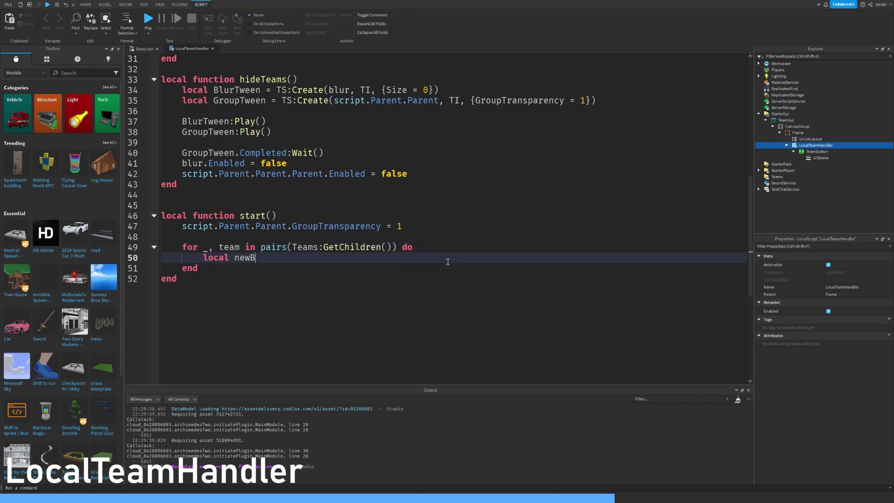
{"action": "type", "text": "utton = button:Clone()"}
{"action": "key", "text": "Return"}
{"action": "key", "text": "Return"}
{"action": "type", "text": "newButton.Text = team.Name"}
{"action": "key", "text": "Return"}
{"action": "key", "text": "Return"}
{"action": "key", "text": "Return"}
{"action": "type", "text": "local part = Instance.new("}
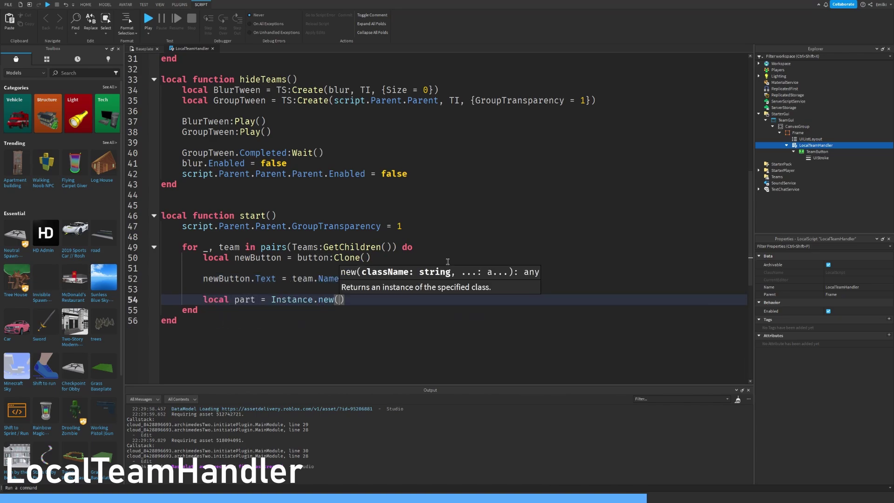
{"action": "type", "text": "\"Part\""}
- Create a Part with BrickColor = team.TeamColor and begin setting newButton.BackgroundColor3
{"action": "key", "text": "Return"}
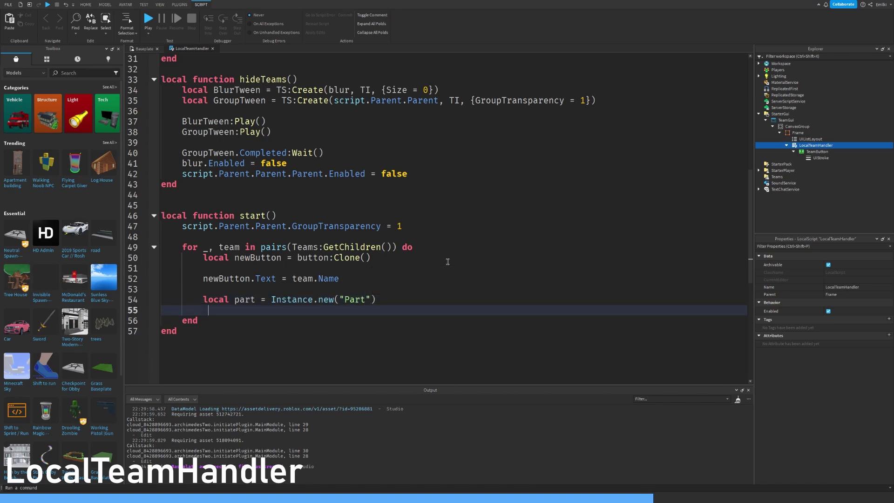
{"action": "type", "text": "part.br"}
{"action": "key", "text": "Tab"}
{"action": "type", "text": "team.TeamCo"}
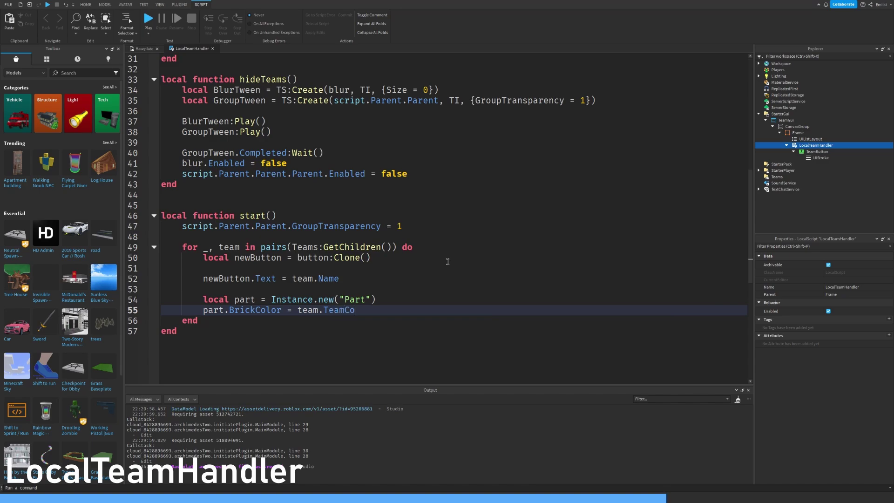
{"action": "type", "text": "lor"}
{"action": "key", "text": "Return"}
{"action": "key", "text": "Return"}
{"action": "type", "text": "new"}
{"action": "key", "text": "Tab"}
{"action": "type", "text": ".b"}
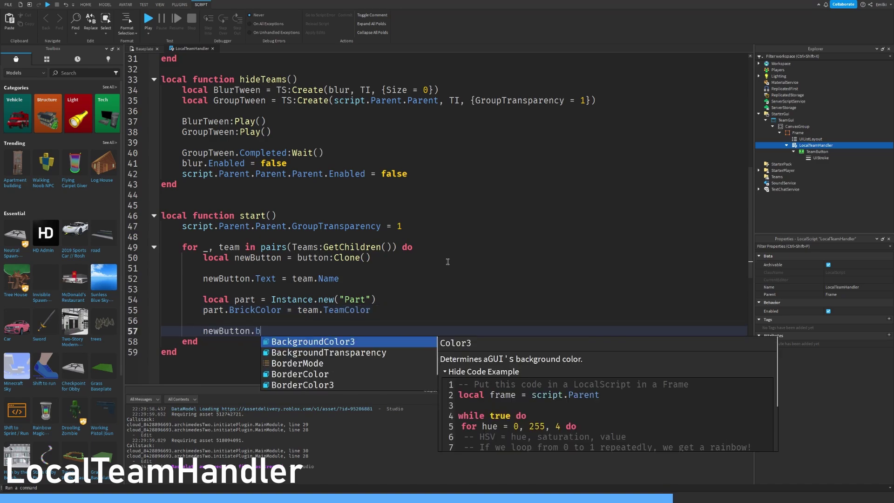
{"action": "type", "text": "ac"}
{"action": "key", "text": "Tab"}
{"action": "type", "text": "par"}
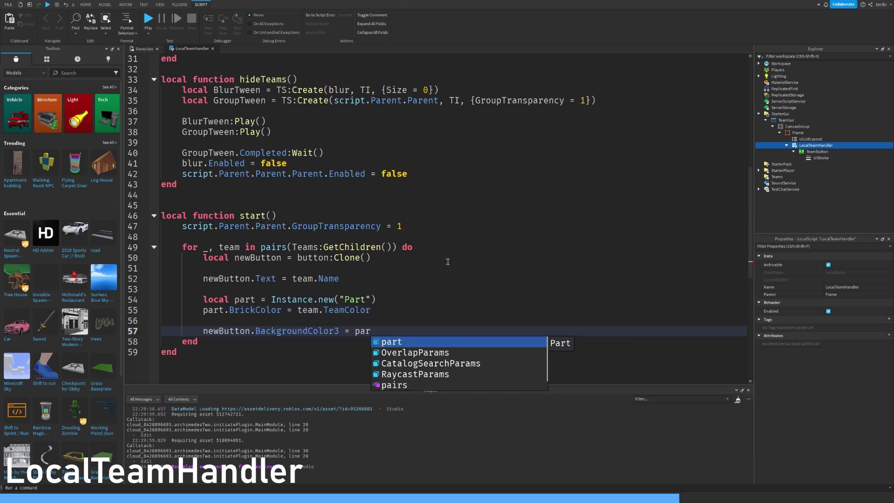
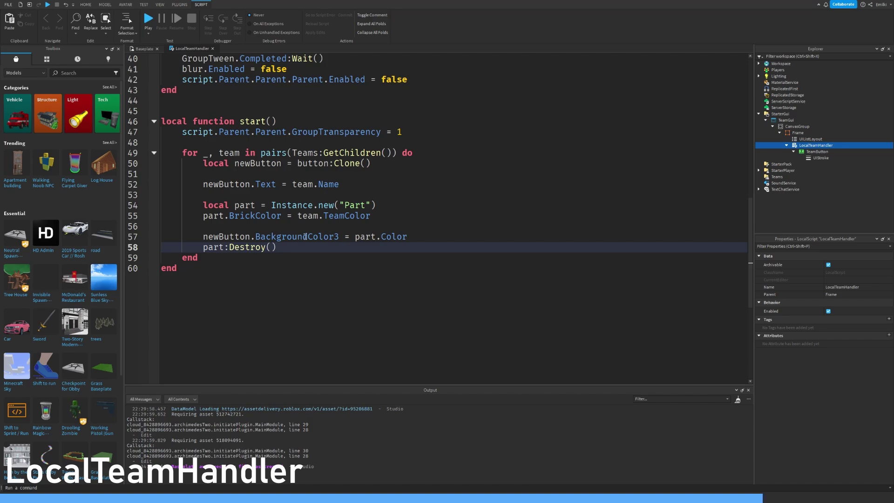
- Parent each cloned newButton to script.Parent and set newButton.Visible = true
{"action": "key", "text": "Return"}
{"action": "key", "text": "Return"}
{"action": "type", "text": "newB"}
{"action": "key", "text": "BackSpace"}
{"action": "key", "text": "Tab"}
{"action": "type", "text": "."}
{"action": "key", "text": "Tab"}
{"action": "type", "text": "= sc"}
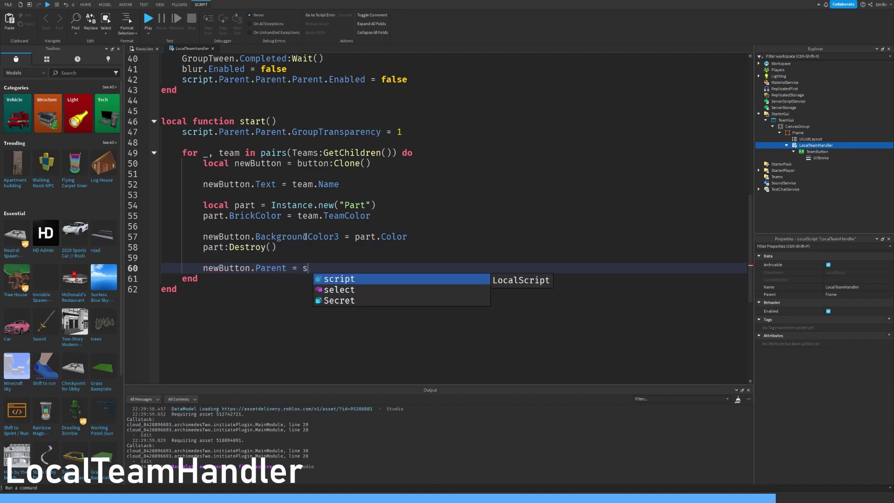
{"action": "key", "text": "Tab"}
{"action": "type", "text": ".P"}
{"action": "key", "text": "Tab"}
{"action": "key", "text": "Return"}
{"action": "type", "text": "new"}
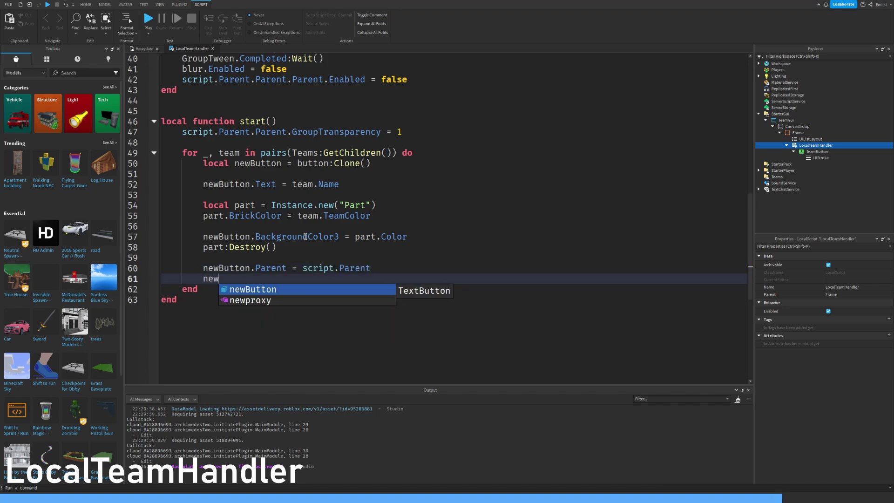
{"action": "key", "text": "Tab"}
{"action": "type", "text": ".Visible = true"}
- Connect newButton.MouseButton1Click to a function guarded by if canClick then, starting the TeamEvent call
{"action": "key", "text": "Return"}
{"action": "key", "text": "Return"}
{"action": "type", "text": "new"}
{"action": "key", "text": "Tab"}
{"action": "type", "text": ".mo"}
{"action": "key", "text": "Tab"}
{"action": "type", "text": ":;"}
{"action": "type", "text": ":Connect(function())"}
{"action": "key", "text": "Return"}
{"action": "type", "text": "if canClick th"}
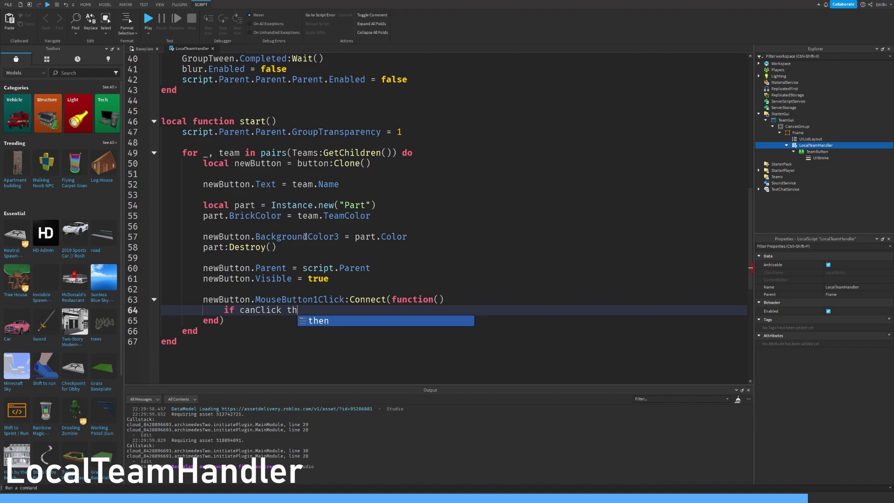
{"action": "key", "text": "Return"}
{"action": "type", "text": "canClick = false"}
{"action": "key", "text": "Return"}
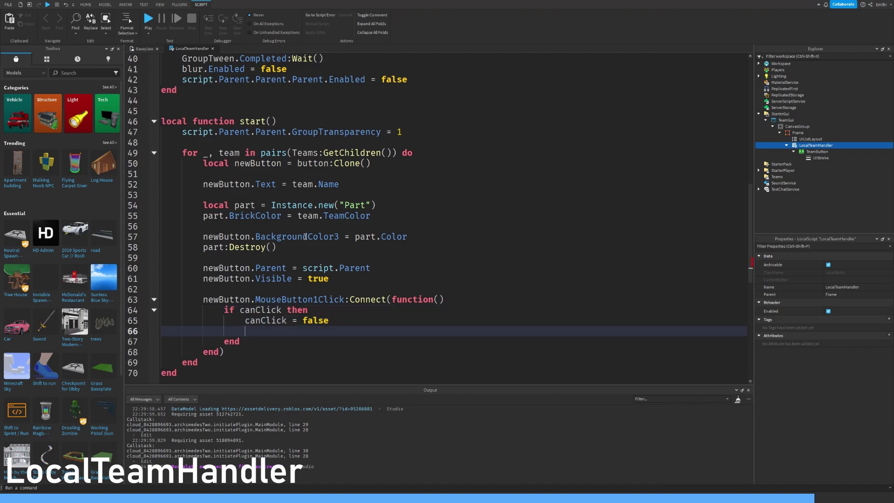
{"action": "key", "text": "Return"}
{"action": "type", "text": "teama"}
{"action": "key", "text": "BackSpace"}
{"action": "type", "text": "e"}
{"action": "key", "text": "Tab"}
{"action": "type", "text": ":find"}
{"action": "key", "text": "Tab"}
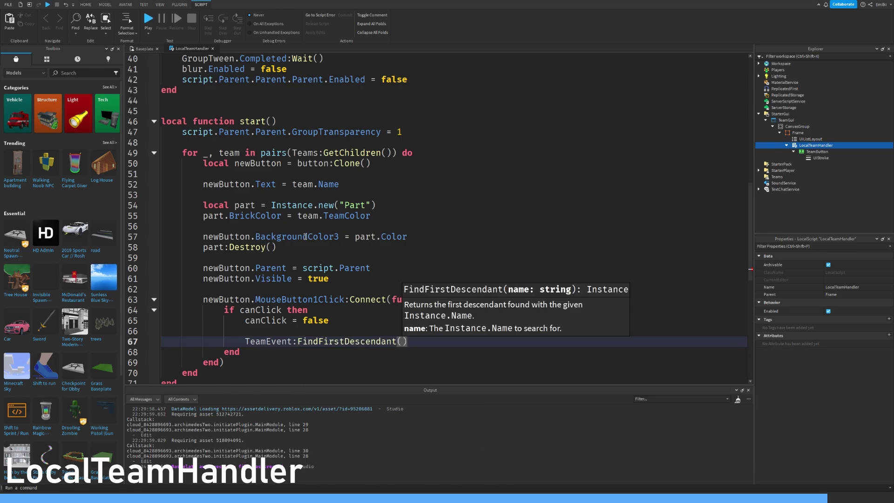
{"action": "key", "text": "BackSpace"}
{"action": "type", "text": "er"}
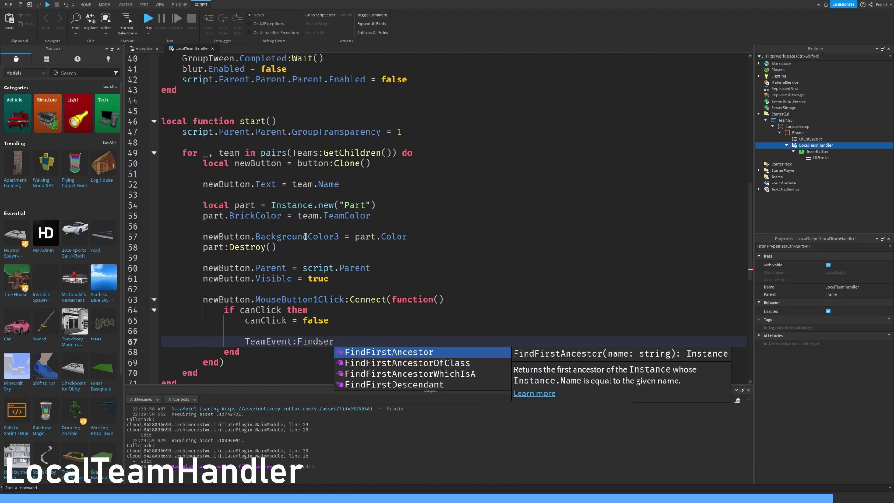
{"action": "scroll", "coordinate": [298, 216], "scroll_direction": "up", "scroll_amount": 3}
{"action": "scroll", "coordinate": [304, 203], "scroll_direction": "up", "scroll_amount": 10}
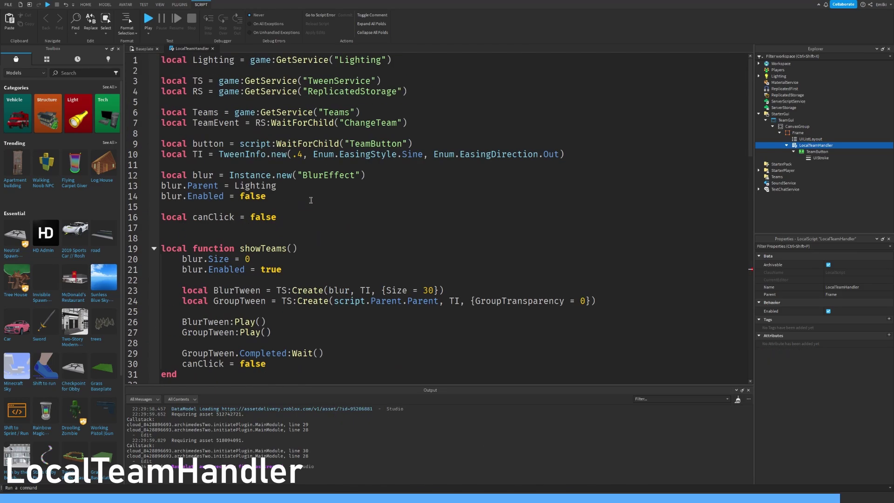
{"action": "scroll", "coordinate": [399, 259], "scroll_direction": "down", "scroll_amount": 6}
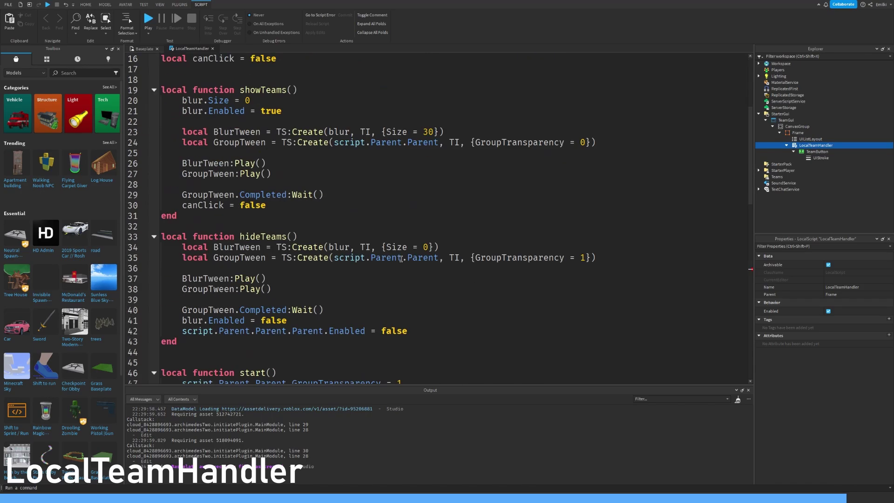
{"action": "scroll", "coordinate": [390, 257], "scroll_direction": "down", "scroll_amount": 10}
- Make the click fire TeamEvent:FireServer(team) then hideTeams(), and call start() at the script's end
{"action": "key", "text": "BackSpace"}
{"action": "type", "text": "FireServer"}
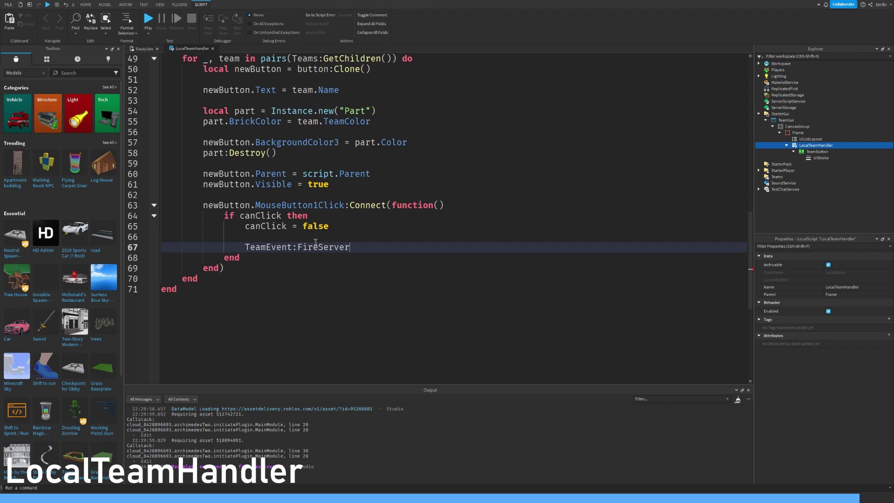
{"action": "type", "text": "("}
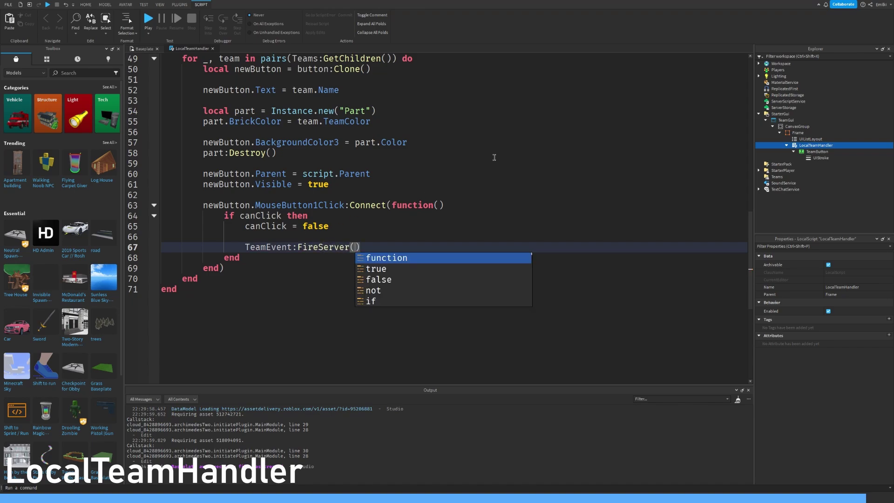
{"action": "type", "text": "team"}
{"action": "key", "text": "Right"}
{"action": "key", "text": "Return"}
{"action": "type", "text": "hide"}
{"action": "key", "text": "Tab"}
{"action": "scroll", "coordinate": [270, 268], "scroll_direction": "down", "scroll_amount": 4}
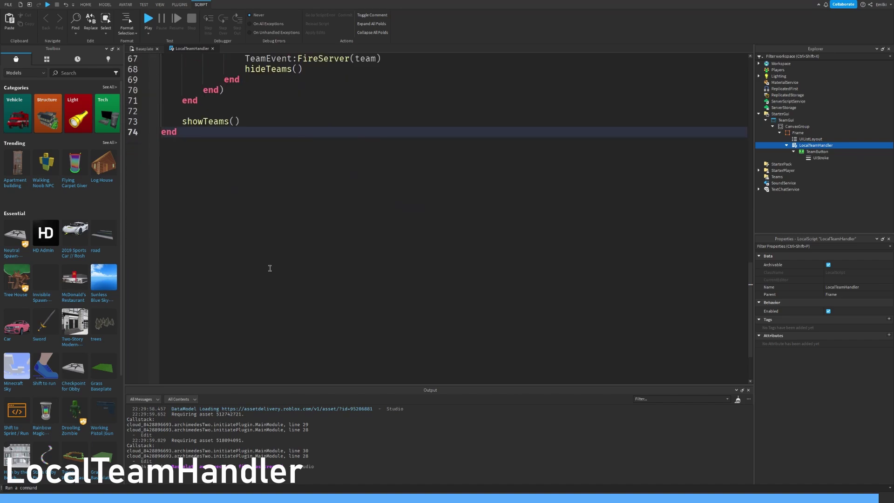
{"action": "key", "text": "Return"}
{"action": "key", "text": "Return"}
{"action": "key", "text": "Return"}
{"action": "type", "text": "sta"}
{"action": "key", "text": "Tab"}
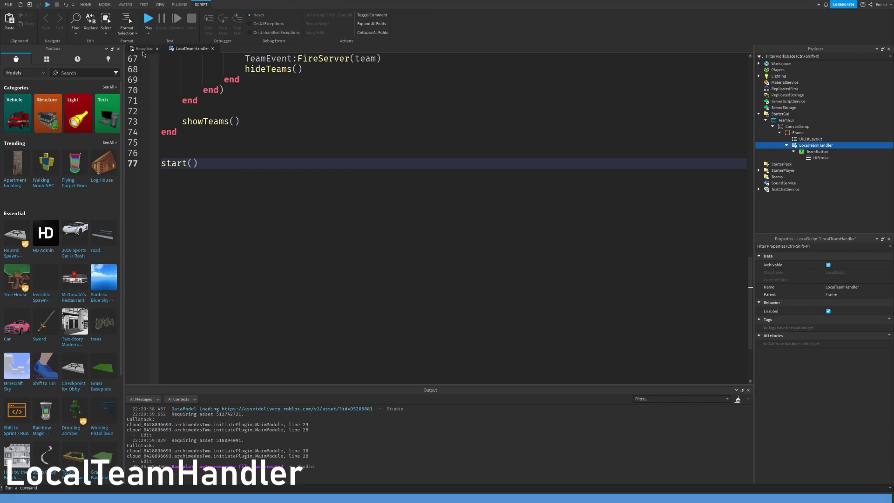
- Add a RemoteEvent named ChangeTeam to ReplicatedStorage
{"action": "left_click", "coordinate": [145, 49]}
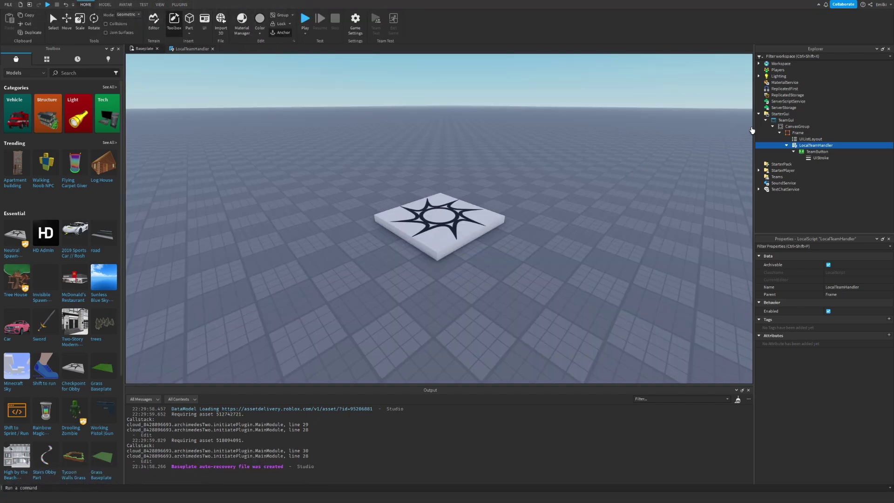
{"action": "left_click", "coordinate": [787, 95]}
{"action": "left_click", "coordinate": [809, 94]}
{"action": "type", "text": "re"}
{"action": "left_click", "coordinate": [781, 112]}
{"action": "left_click", "coordinate": [853, 280]}
{"action": "type", "text": "ChangeTeam"}
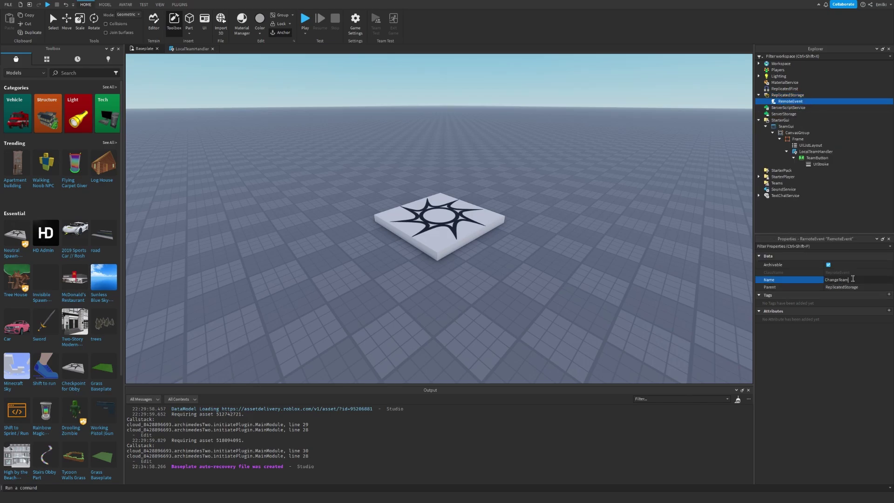
{"action": "key", "text": "Return"}
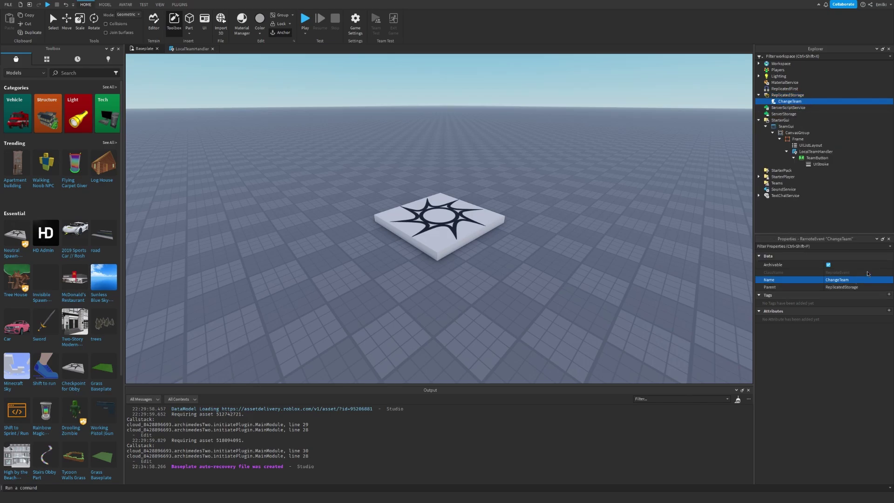
- Insert a new server Script into ServerScriptService
{"action": "left_click", "coordinate": [788, 107]}
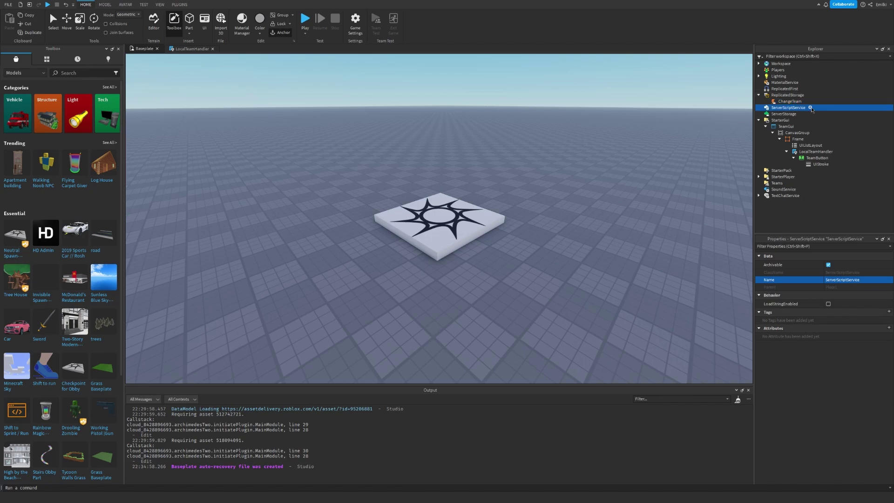
{"action": "left_click", "coordinate": [809, 107]}
{"action": "left_click", "coordinate": [796, 134]}
- Replace the default code with ReplicatedStorage via GetService and ChangeTeam via WaitForChild
{"action": "key", "text": "ctrl+a"}
{"action": "type", "text": "local"}
{"action": "type", "text": ":g"}
{"action": "key", "text": "Tab"}
{"action": "type", "text": "(\"rep"}
{"action": "key", "text": "Tab"}
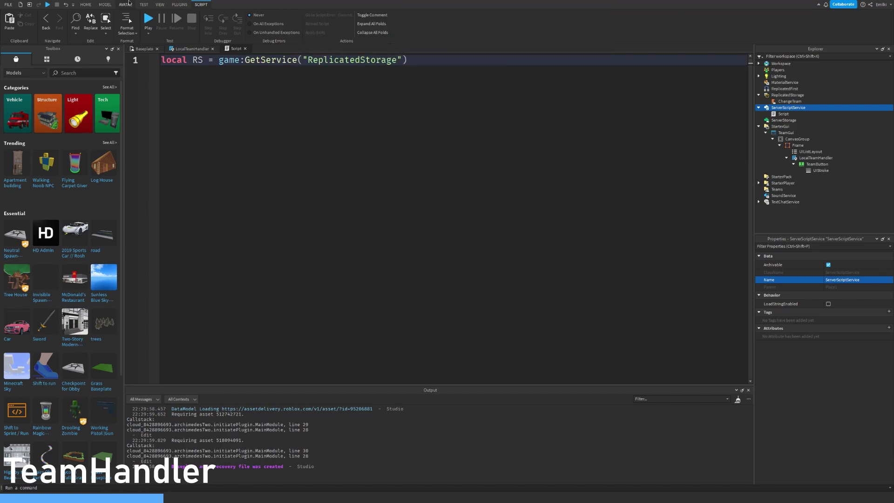
{"action": "key", "text": "Return"}
{"action": "key", "text": "Return"}
{"action": "type", "text": "local Event ="}
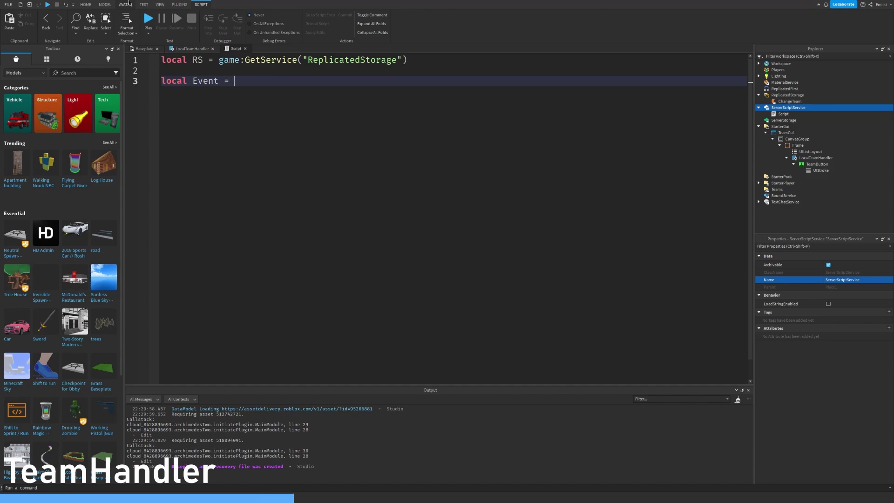
{"action": "type", "text": "RS:"}
{"action": "key", "text": "Tab"}
{"action": "type", "text": "("}
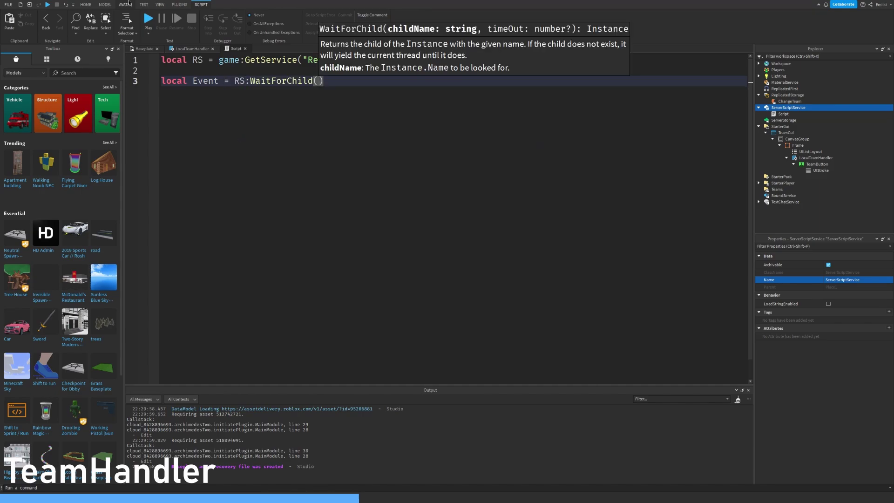
{"action": "type", "text": "\""}
{"action": "key", "text": "Tab"}
{"action": "type", "text": "\")"}
- Connect ChangeTeam.OnServerEvent to a function setting plr.Team = team
{"action": "key", "text": "Return"}
{"action": "key", "text": "Return"}
{"action": "key", "text": "Return"}
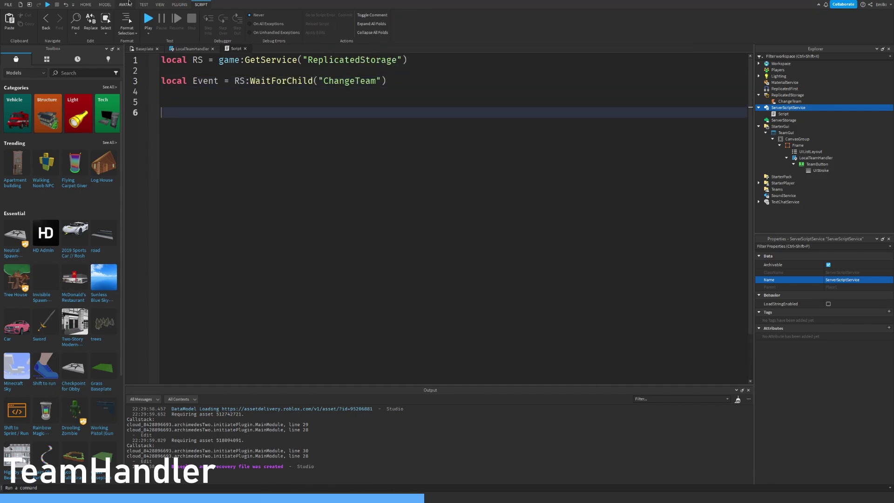
{"action": "type", "text": "Event.O"}
{"action": "key", "text": "Tab"}
{"action": "type", "text": ":"}
{"action": "key", "text": "Tab"}
{"action": "type", "text": "(fu"}
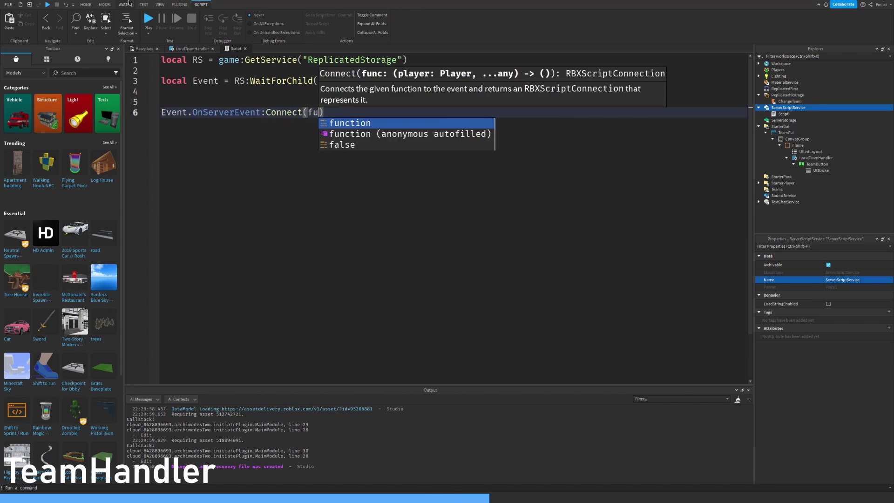
{"action": "key", "text": "Tab"}
{"action": "type", "text": "(plr, team"}
{"action": "key", "text": "Return"}
{"action": "type", "text": "pl"}
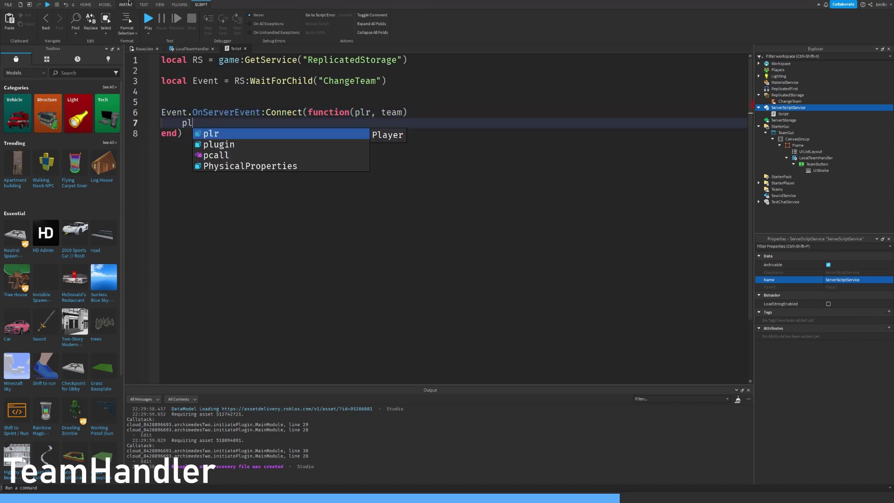
{"action": "type", "text": "r.Team = tea"}
{"action": "key", "text": "Tab"}
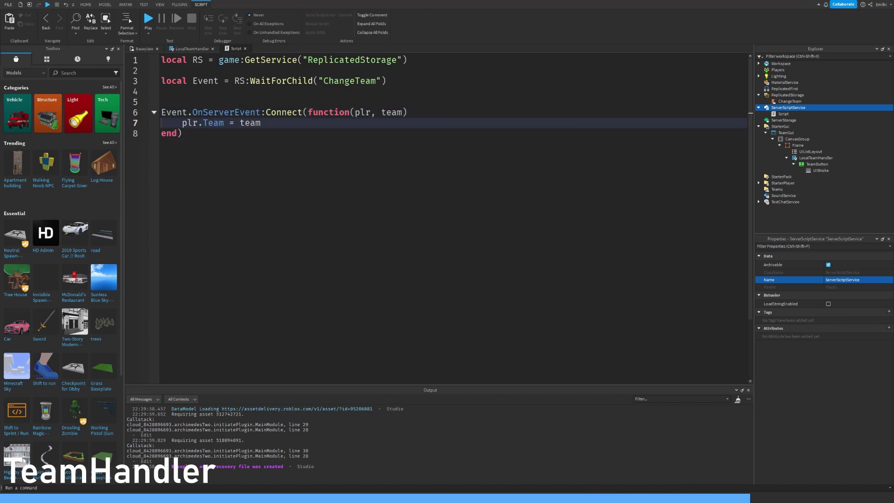
- Rename the new server script to TeamHandler
{"action": "left_click", "coordinate": [783, 113]}
{"action": "left_click", "coordinate": [867, 287]}
{"action": "type", "text": "Handler"}
{"action": "key", "text": "Return"}
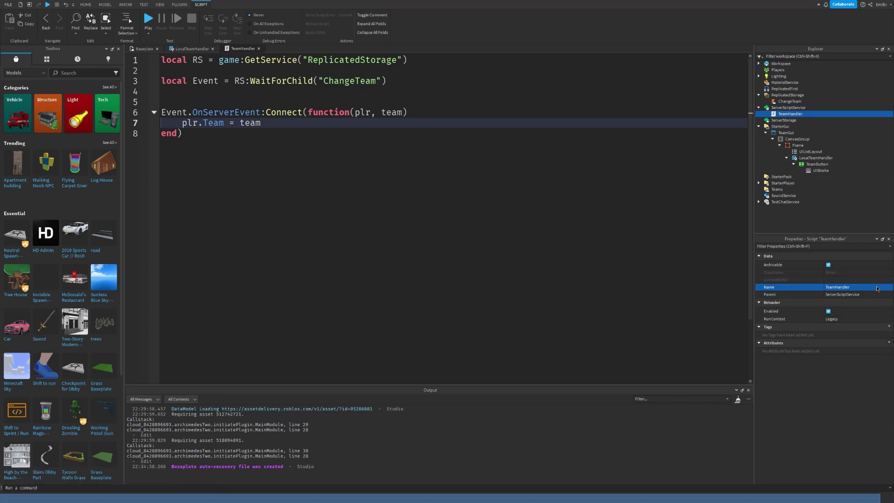
- Add a Police team under Teams with AutoAssignable off and TeamColor Lapis
{"action": "left_click", "coordinate": [147, 49]}
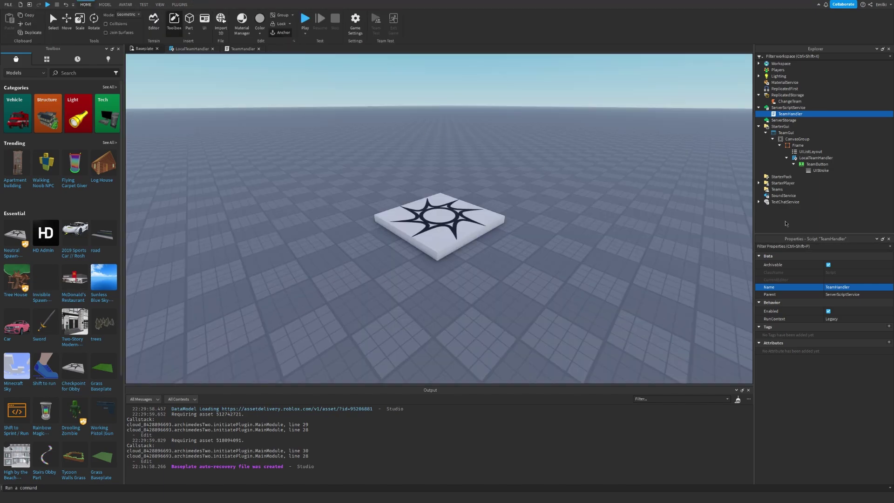
{"action": "left_click", "coordinate": [776, 189]}
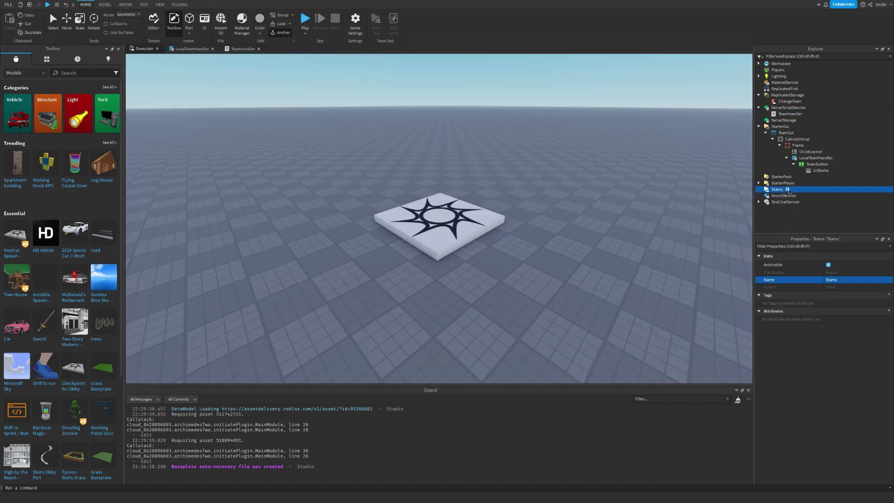
{"action": "left_click", "coordinate": [785, 190]}
{"action": "type", "text": "Team"}
{"action": "key", "text": "Return"}
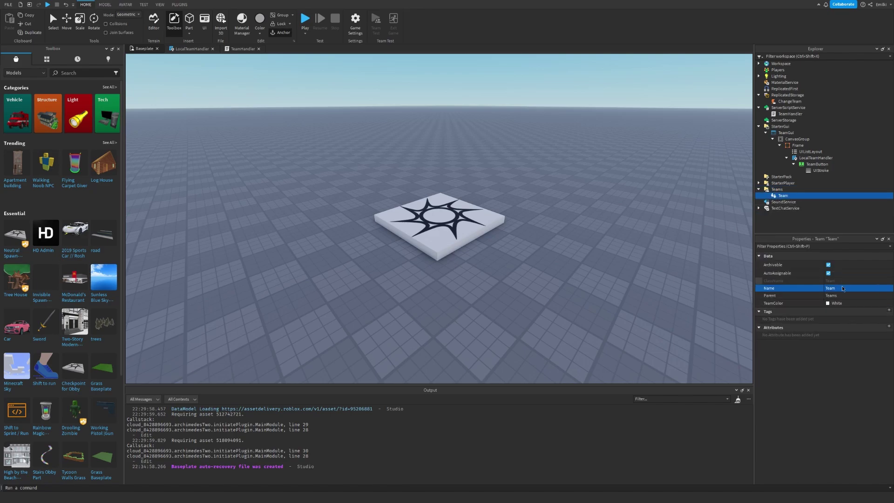
{"action": "left_click", "coordinate": [849, 289]}
{"action": "type", "text": "e"}
{"action": "key", "text": "Return"}
{"action": "left_click", "coordinate": [828, 273]}
{"action": "left_click", "coordinate": [828, 305]}
{"action": "left_click", "coordinate": [848, 321]}
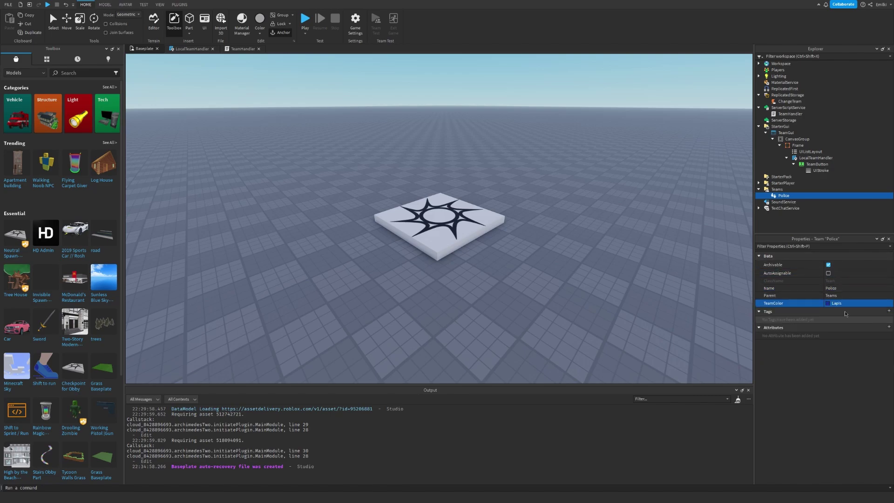
- Duplicate Police into a Prisoner team coloured Deep orange
{"action": "key", "text": "ctrl+d"}
{"action": "left_click", "coordinate": [861, 287]}
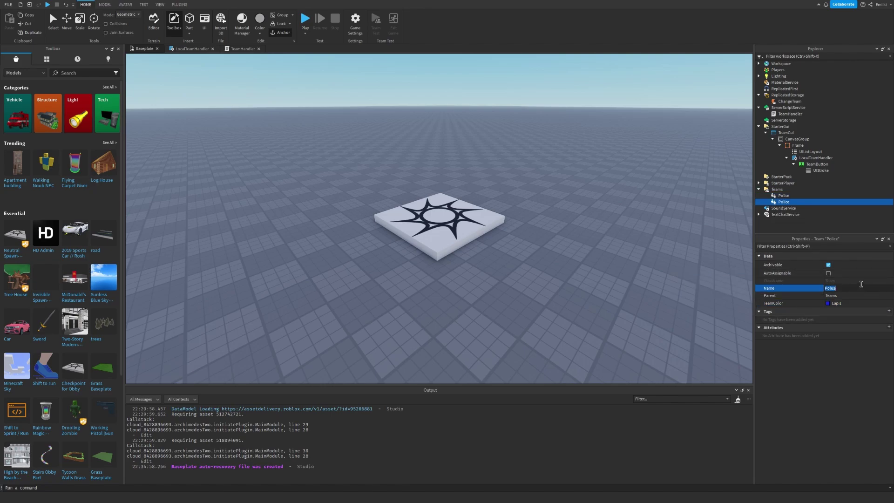
{"action": "type", "text": "risoner"}
{"action": "key", "text": "Return"}
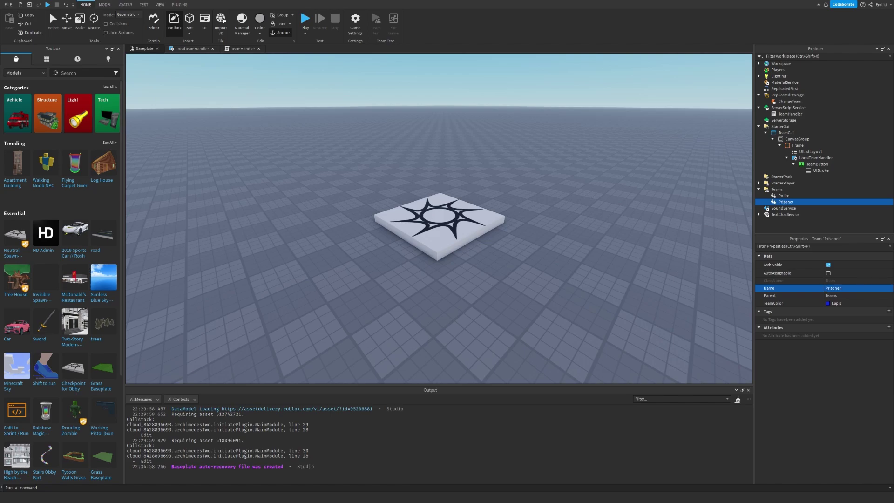
{"action": "left_click", "coordinate": [828, 303]}
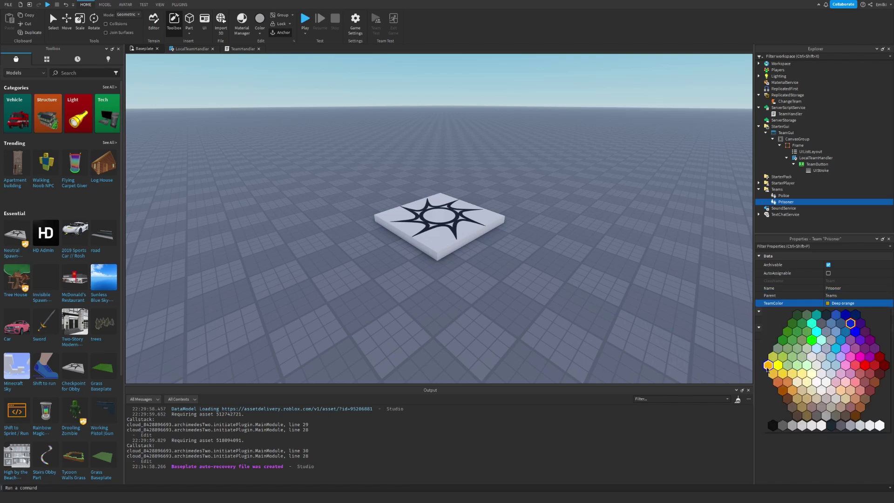
{"action": "left_click", "coordinate": [768, 366]}
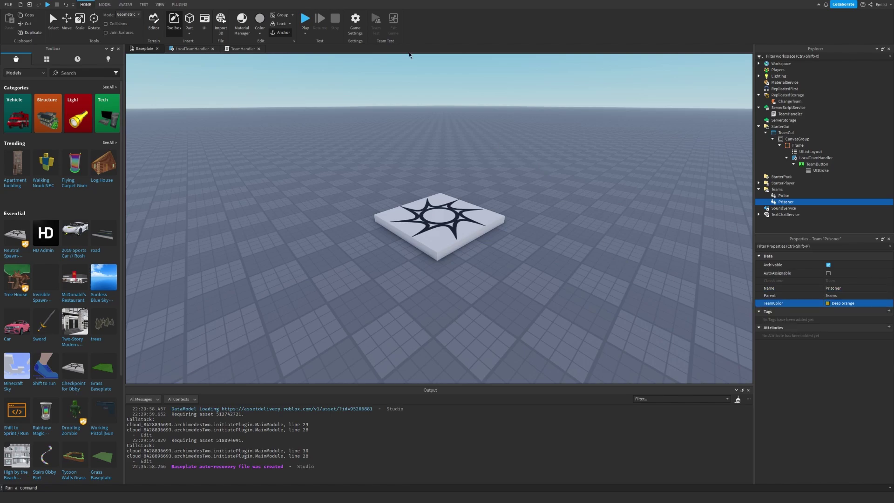
- Start a playtest, expand the live player's TeamGui in Explorer and review the LocalTeamHandler code
{"action": "key", "text": "F5"}
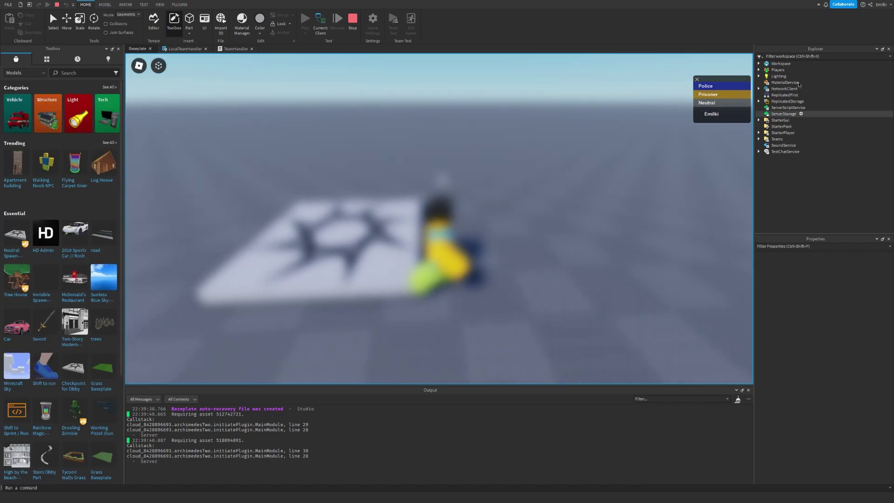
{"action": "left_click", "coordinate": [759, 70]}
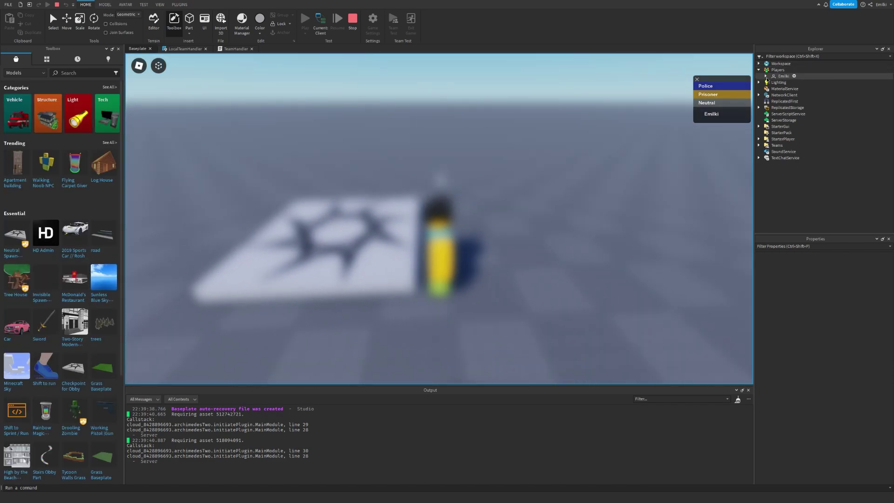
{"action": "left_click", "coordinate": [766, 75]}
{"action": "left_click", "coordinate": [772, 95]}
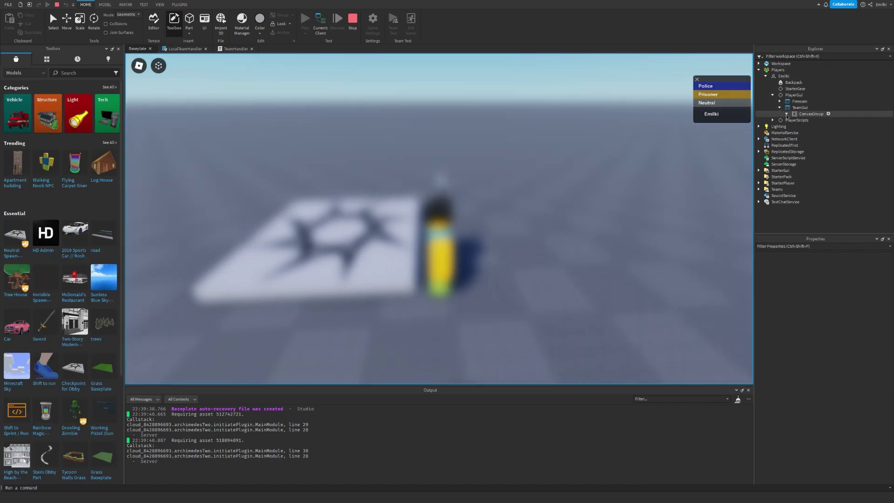
{"action": "left_click", "coordinate": [786, 113]}
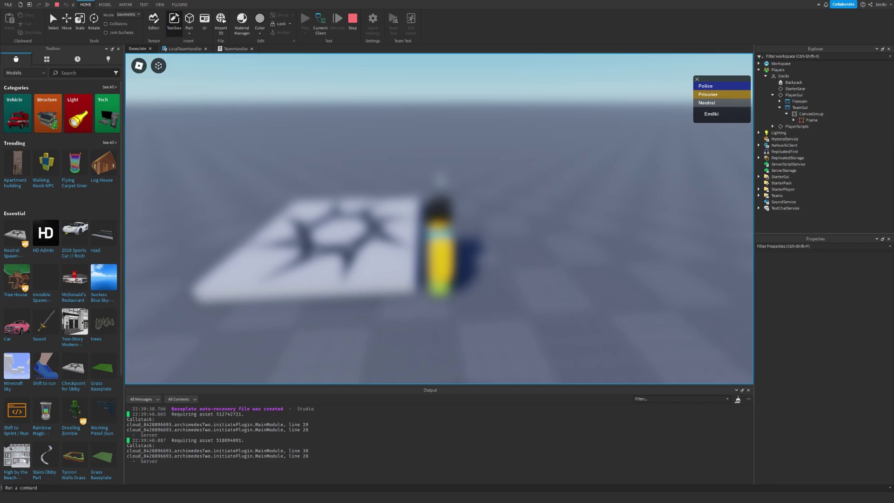
{"action": "left_click", "coordinate": [178, 49]}
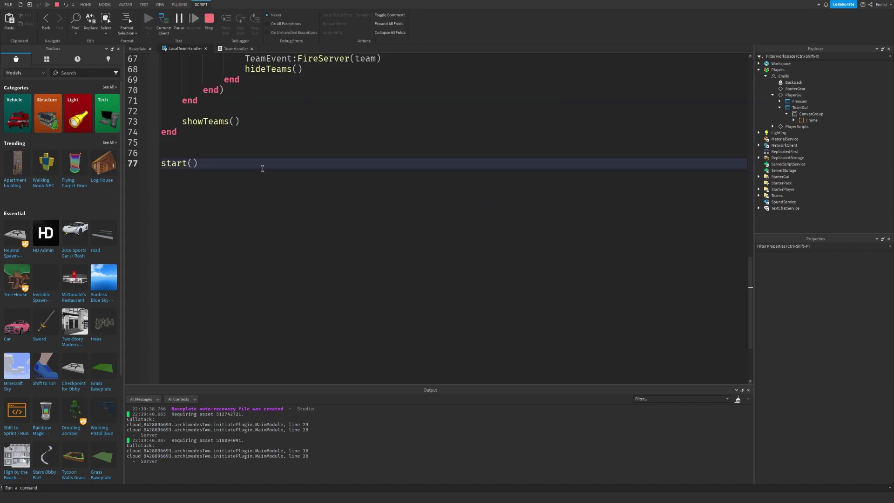
{"action": "scroll", "coordinate": [226, 69], "scroll_direction": "up", "scroll_amount": 5}
{"action": "scroll", "coordinate": [284, 185], "scroll_direction": "up", "scroll_amount": 5}
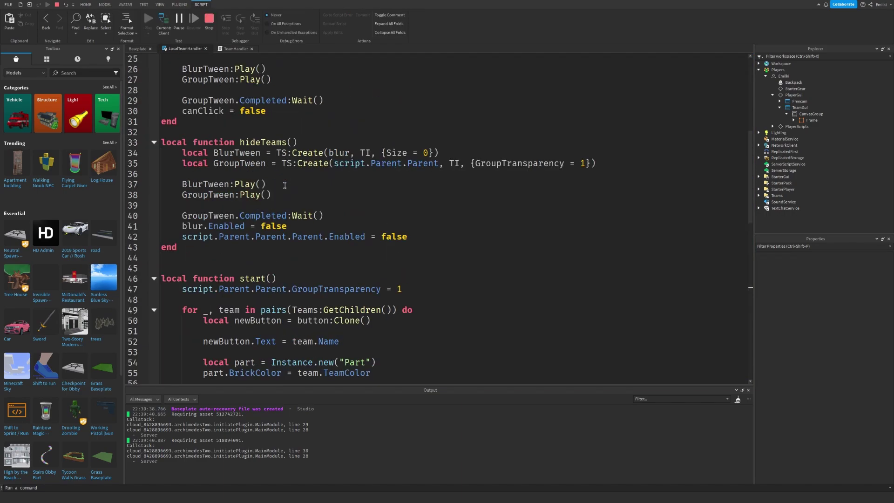
{"action": "scroll", "coordinate": [284, 185], "scroll_direction": "up", "scroll_amount": 1}
{"action": "scroll", "coordinate": [284, 185], "scroll_direction": "up", "scroll_amount": 1}
{"action": "scroll", "coordinate": [284, 185], "scroll_direction": "up", "scroll_amount": 3}
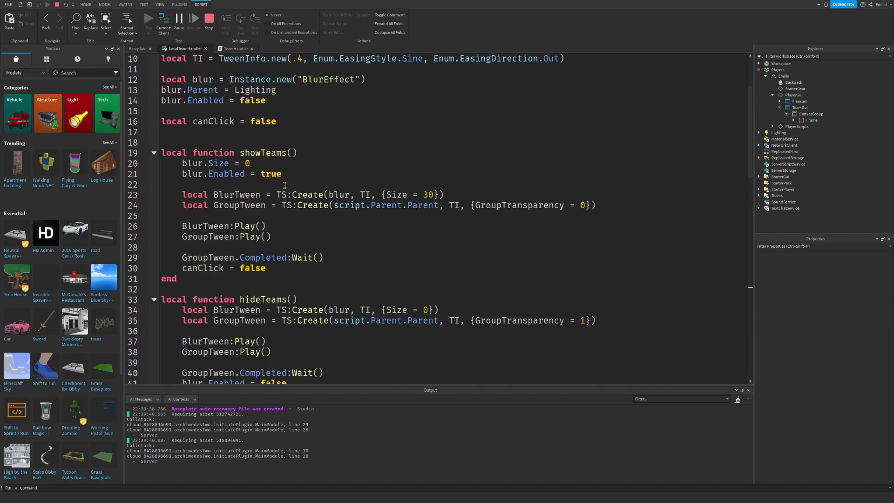
- During the playtest, select the team Frame and tick Visible so the buttons appear
{"action": "left_click", "coordinate": [137, 48]}
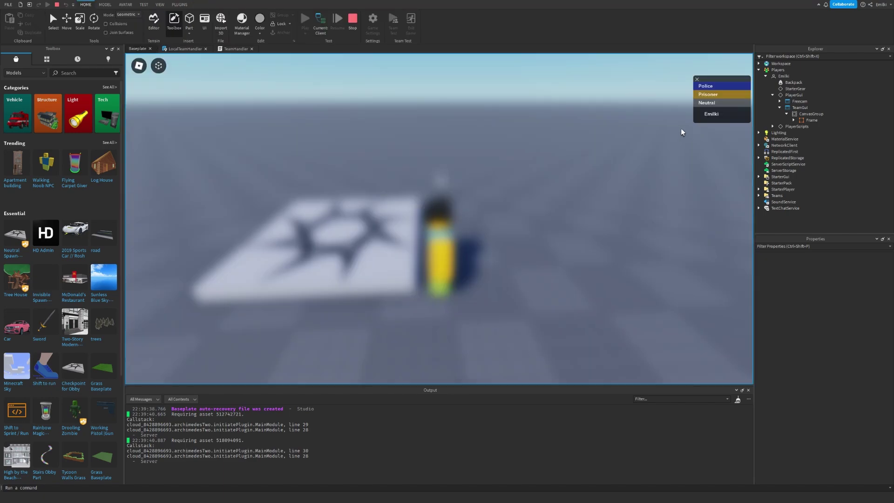
{"action": "left_click", "coordinate": [794, 119]}
{"action": "left_click", "coordinate": [817, 144]}
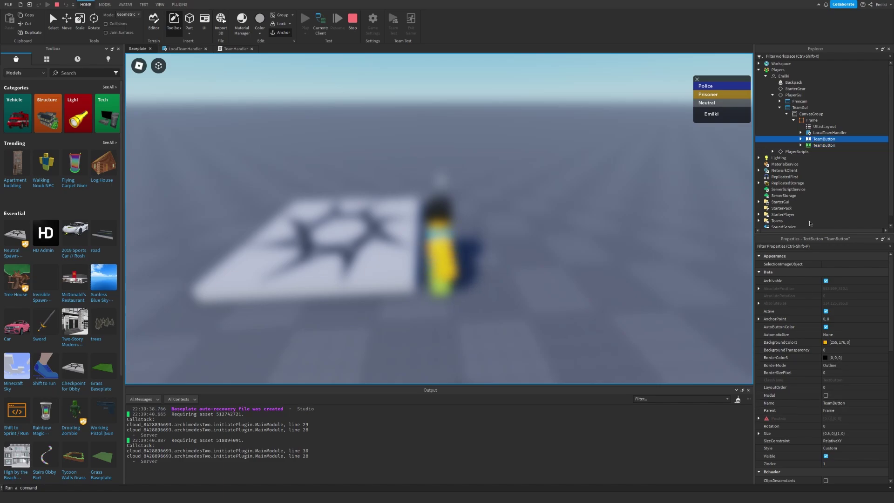
{"action": "left_click", "coordinate": [812, 121]}
{"action": "left_click", "coordinate": [840, 437]}
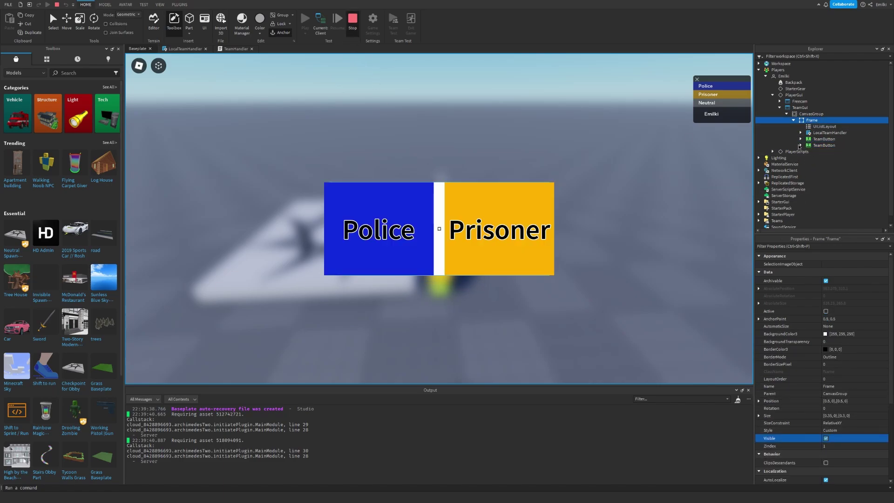
- Stop the test, then make the Frame Visible with BackgroundTransparency 1 in the real GUI
{"action": "left_click", "coordinate": [353, 18]}
{"action": "scroll", "coordinate": [840, 393], "scroll_direction": "down", "scroll_amount": 3}
{"action": "left_click", "coordinate": [840, 392]}
{"action": "scroll", "coordinate": [839, 455], "scroll_direction": "up", "scroll_amount": 2}
{"action": "left_click", "coordinate": [854, 341]}
{"action": "left_click_drag", "start_coordinate": [854, 342], "coordinate": [887, 342]}
{"action": "left_click", "coordinate": [575, 309]}
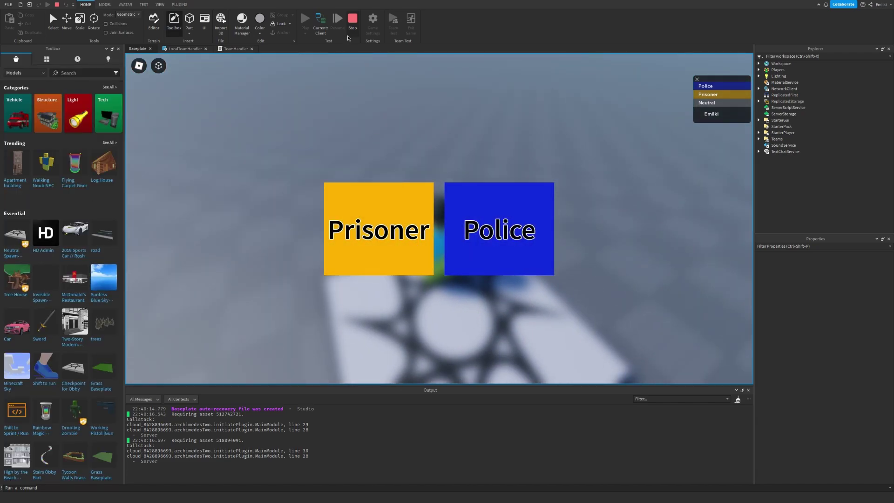
- Add a UIAspectRatioConstraint to TeamButton and start a fresh playtest
{"action": "key", "text": "shift+F5"}
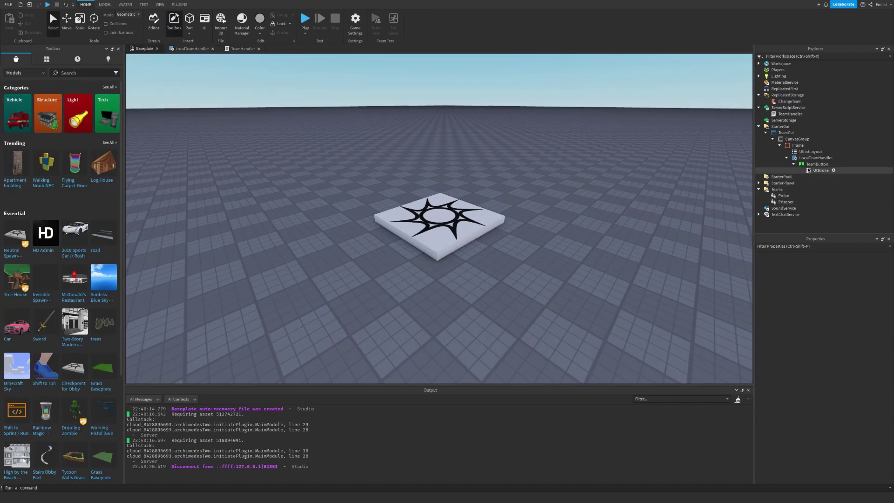
{"action": "left_click", "coordinate": [817, 164]}
{"action": "left_click", "coordinate": [833, 165]}
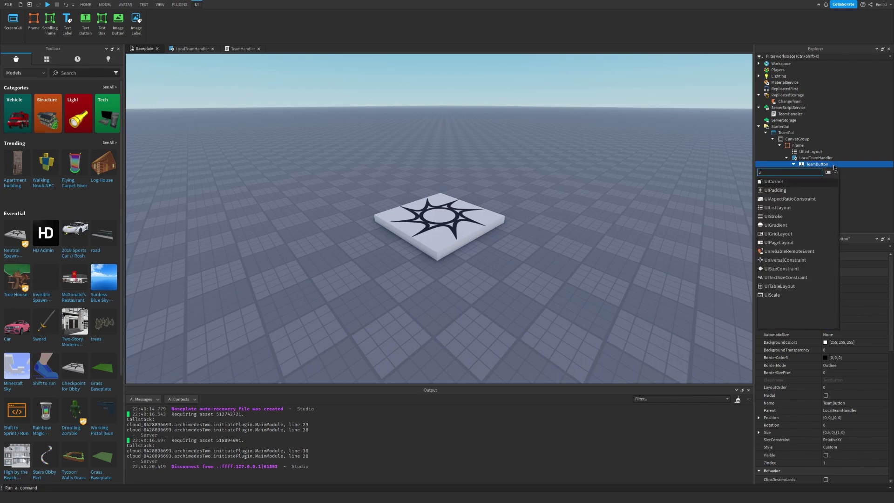
{"action": "left_click", "coordinate": [773, 201]}
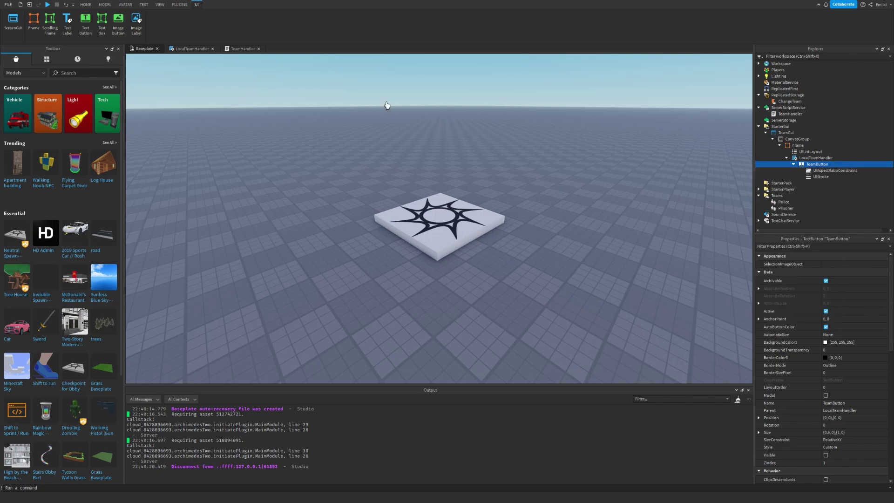
{"action": "left_click", "coordinate": [85, 5]}
{"action": "left_click", "coordinate": [304, 21]}
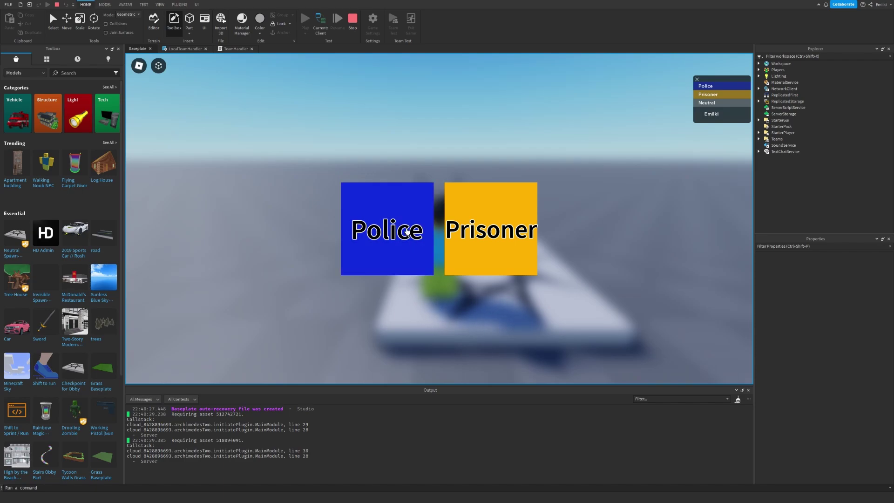
- Review the MouseButton1Click handler block in LocalTeamHandler during the test
{"action": "left_click", "coordinate": [187, 48]}
{"action": "scroll", "coordinate": [305, 282], "scroll_direction": "down", "scroll_amount": 5}
{"action": "scroll", "coordinate": [305, 281], "scroll_direction": "down", "scroll_amount": 3}
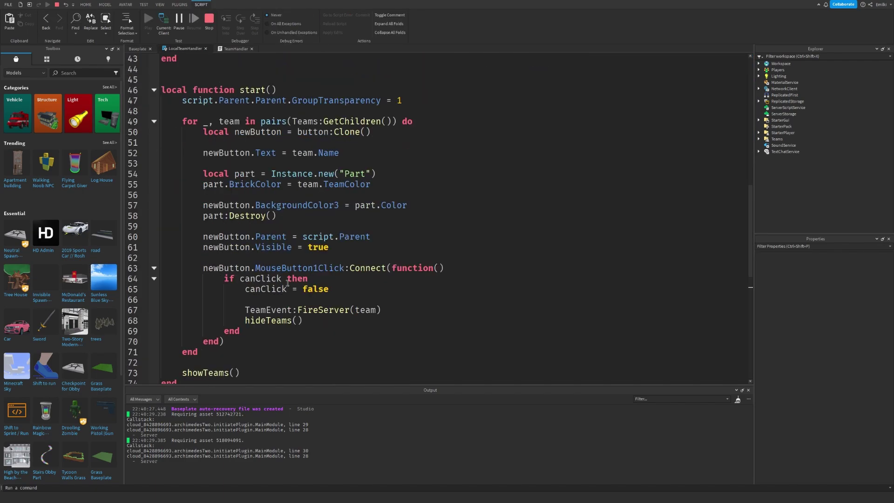
{"action": "mouse_move", "coordinate": [199, 264]}
{"action": "left_mouse_down"}
{"action": "mouse_move", "coordinate": [415, 299]}
{"action": "mouse_move", "coordinate": [421, 326]}
{"action": "left_mouse_up"}
{"action": "key", "text": "Tab"}
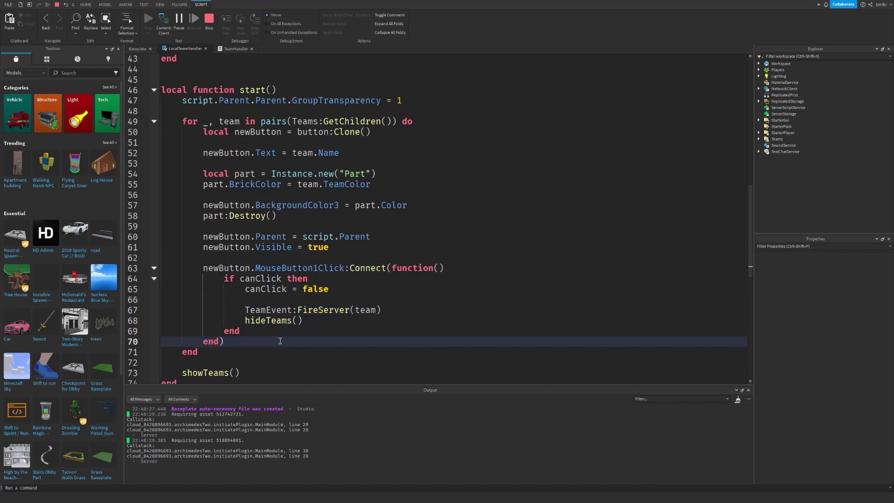
{"action": "key", "text": "shift+Tab"}
{"action": "key", "text": "Right"}
{"action": "left_click", "coordinate": [300, 268], "text": "shift"}
{"action": "double_click", "coordinate": [301, 267]}
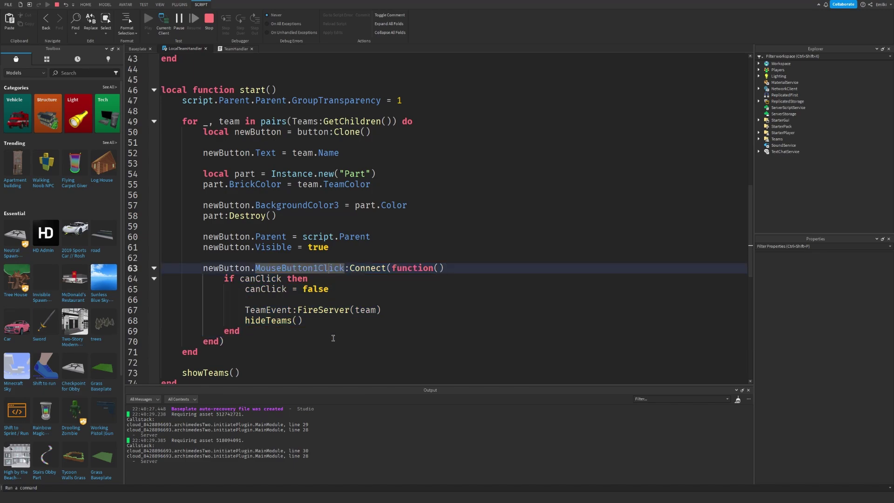
{"action": "scroll", "coordinate": [318, 268], "scroll_direction": "up", "scroll_amount": 14}
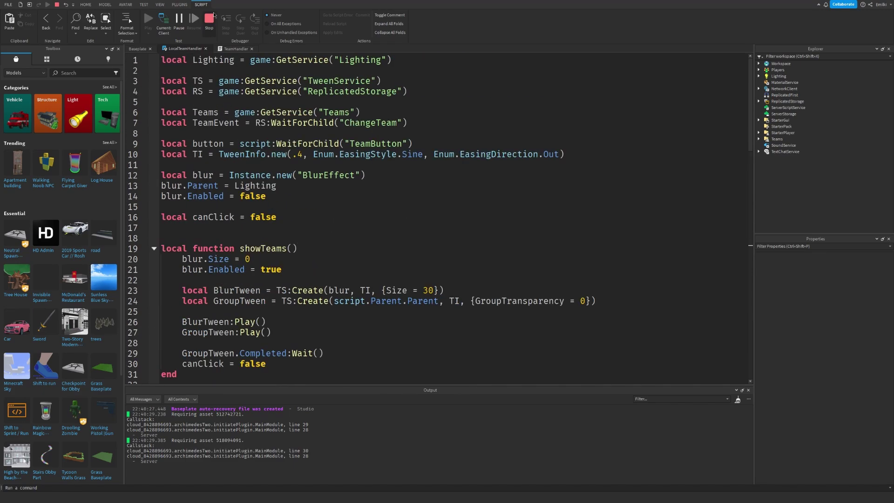
- Stop the test, change canClick = false to true in showTeams, and play again
{"action": "left_click", "coordinate": [209, 22]}
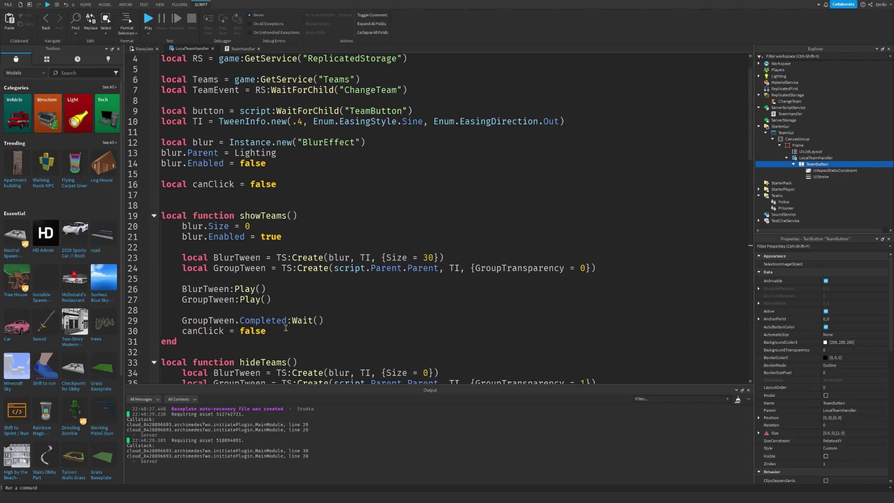
{"action": "double_click", "coordinate": [282, 330]}
{"action": "type", "text": "true"}
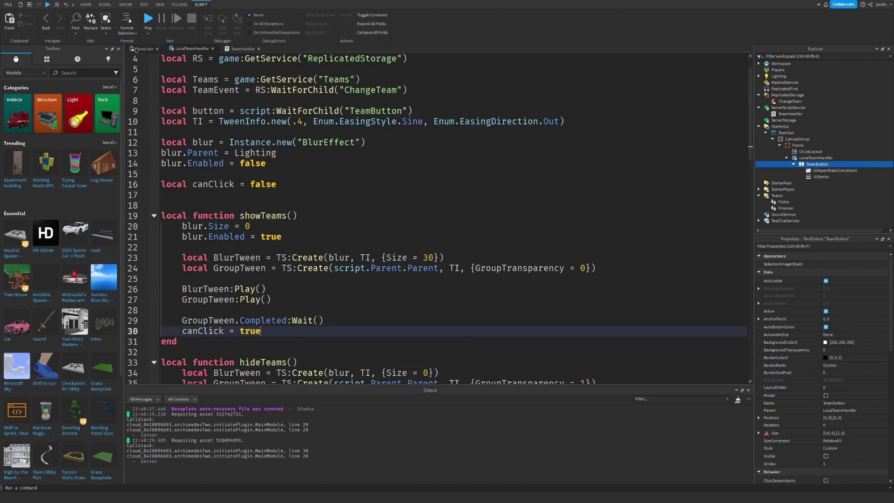
{"action": "left_click", "coordinate": [140, 48]}
{"action": "left_click", "coordinate": [305, 18]}
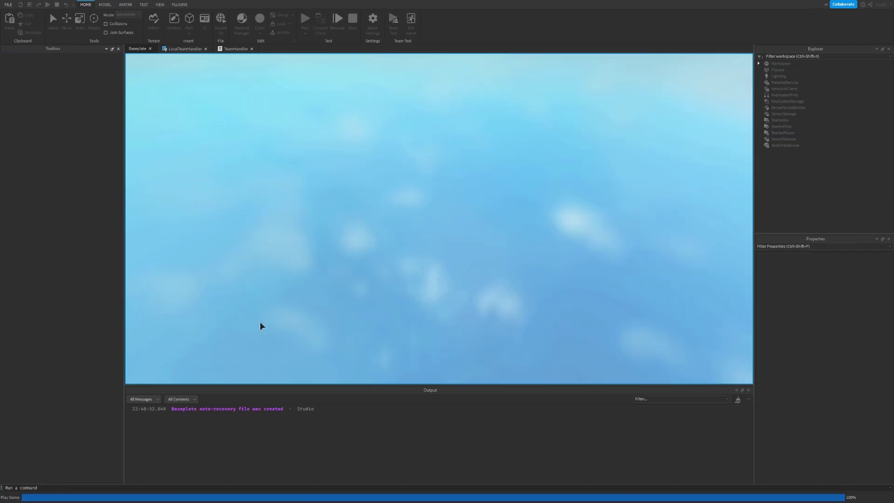